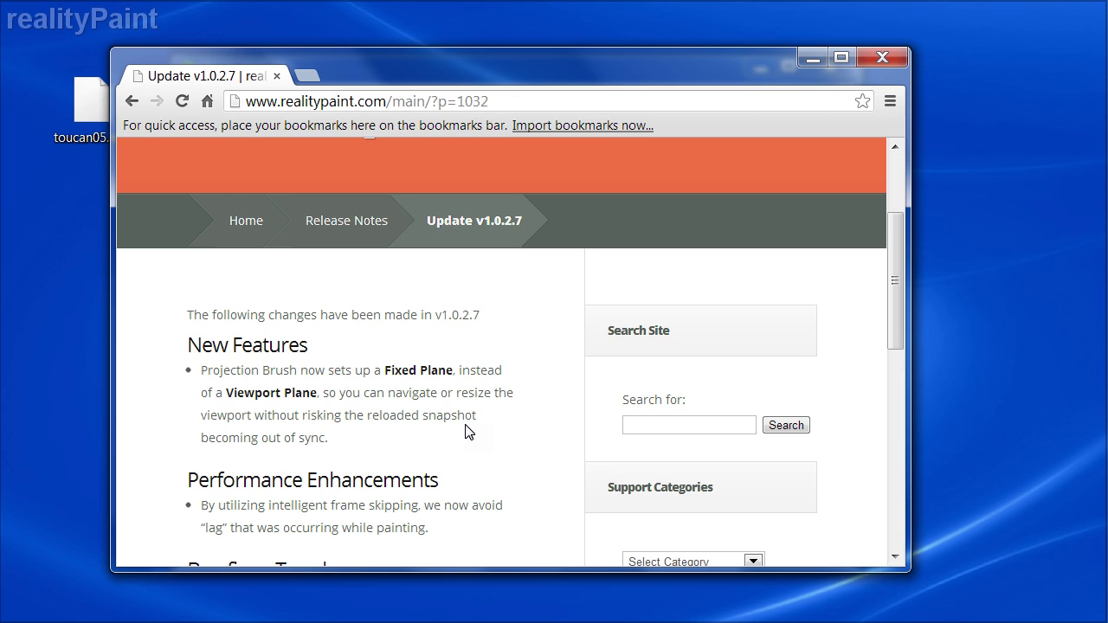
# - Switch to realityPaint-Pro, open the toucan05 project from the desktop in place of the current project, and dismiss the splash screen
pyautogui.hotkey('alt', 'Tab')
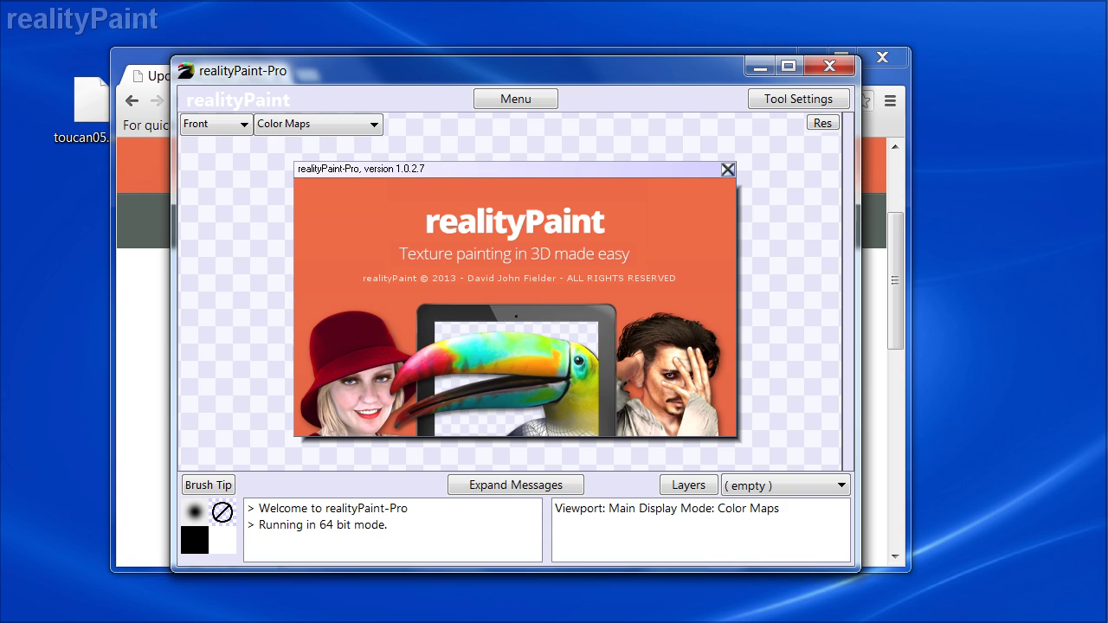
pyautogui.click(811, 55)
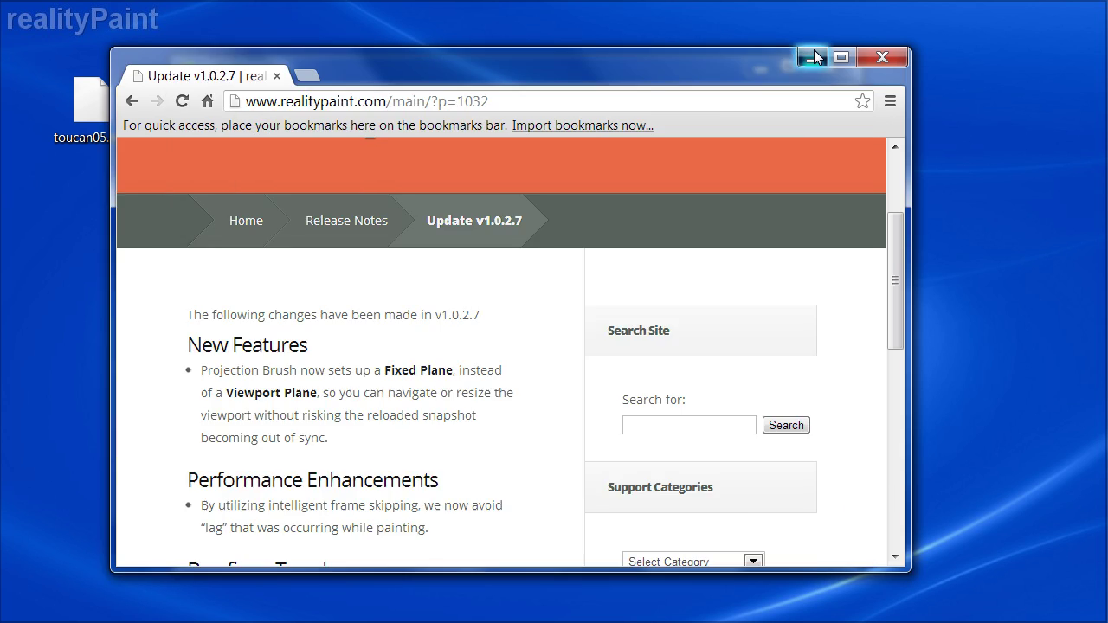
pyautogui.moveTo(80, 120); pyautogui.dragTo(231, 222)
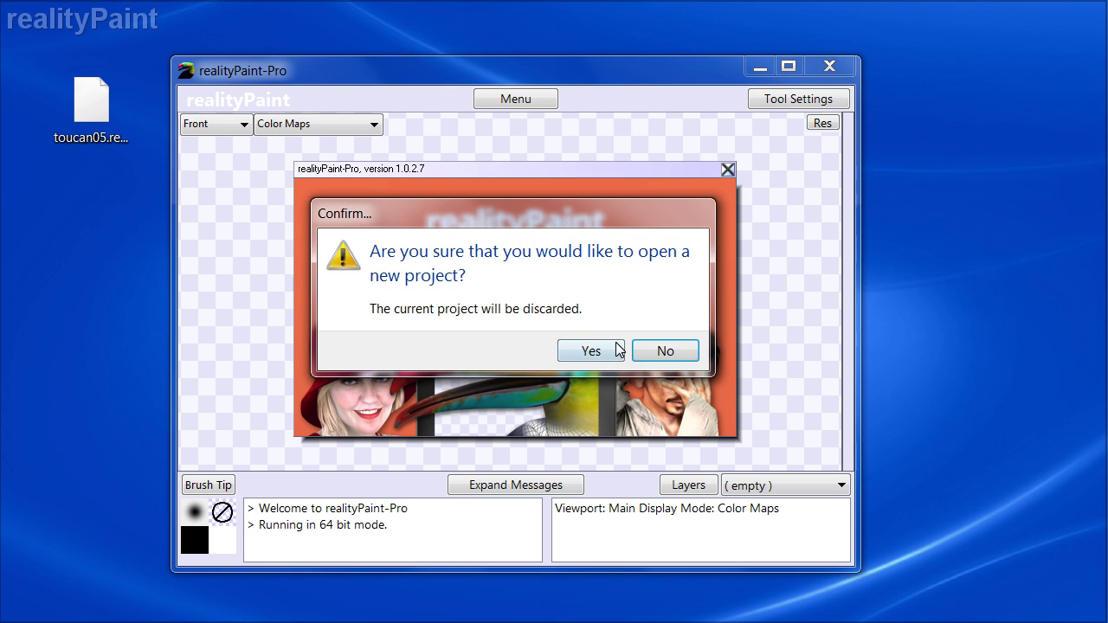
pyautogui.click(588, 355)
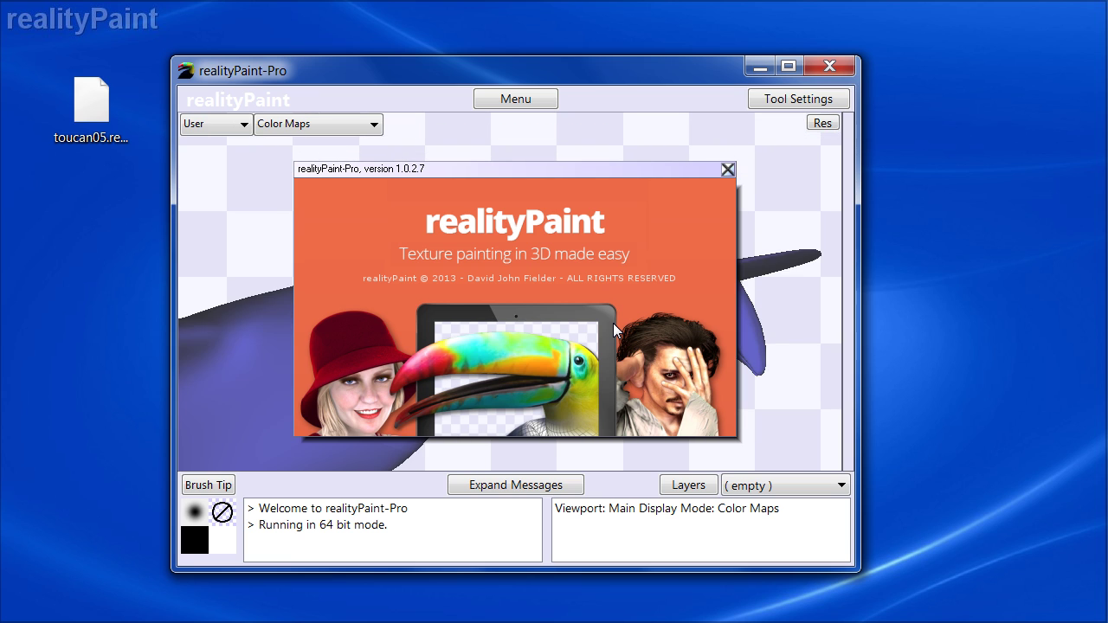
pyautogui.click(728, 170)
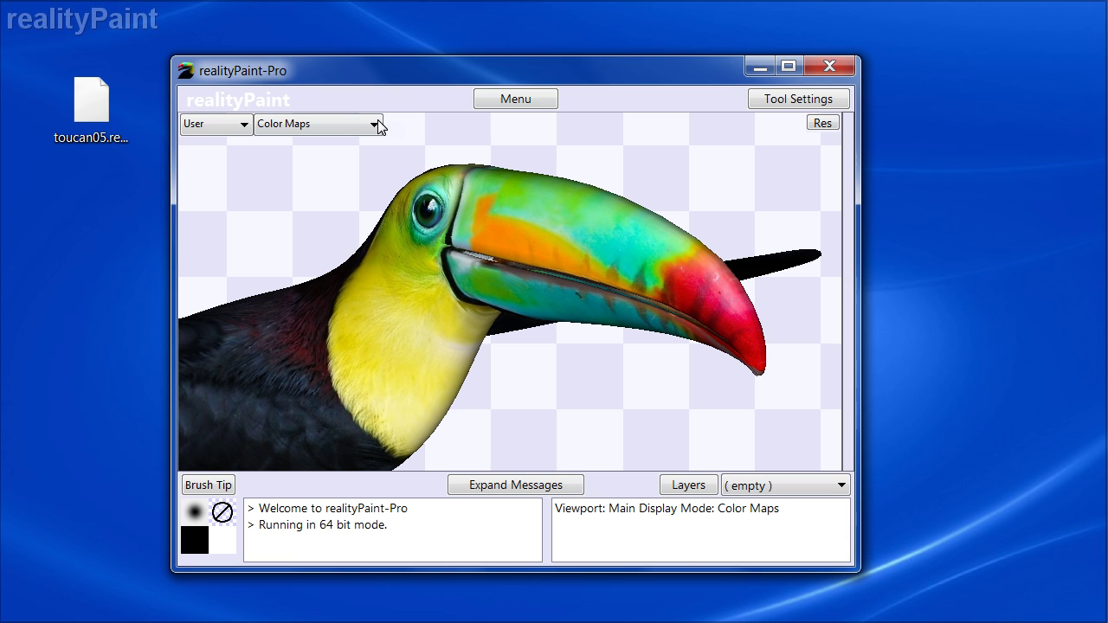
# - Take a snapshot of the toucan view with the Projection Brush and save it to the Desktop as Projection.png
pyautogui.rightClick(474, 331)
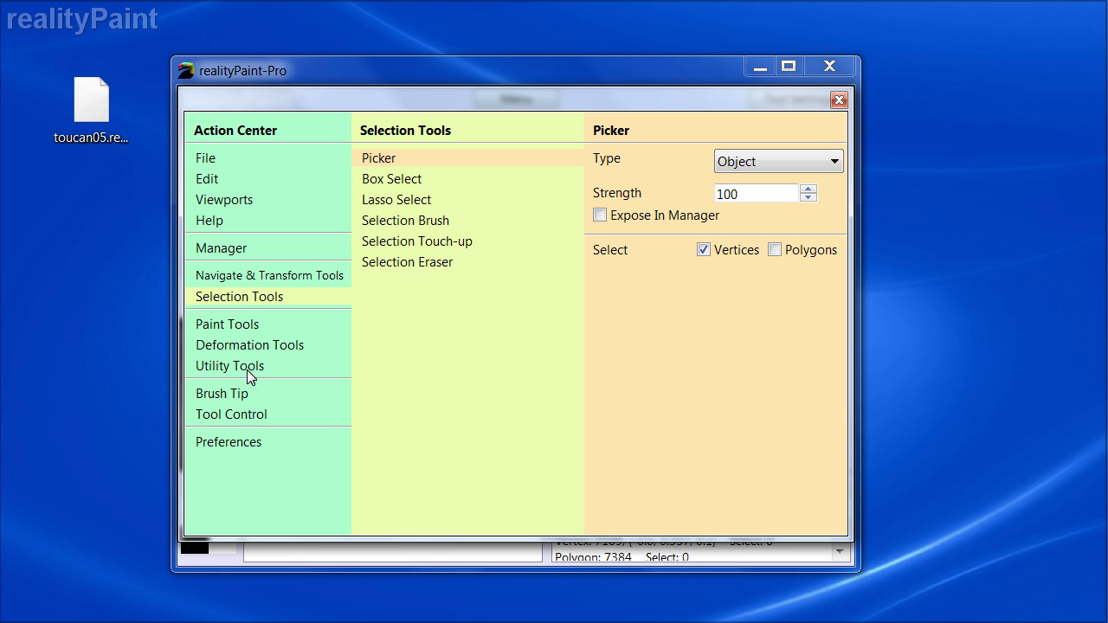
pyautogui.click(249, 326)
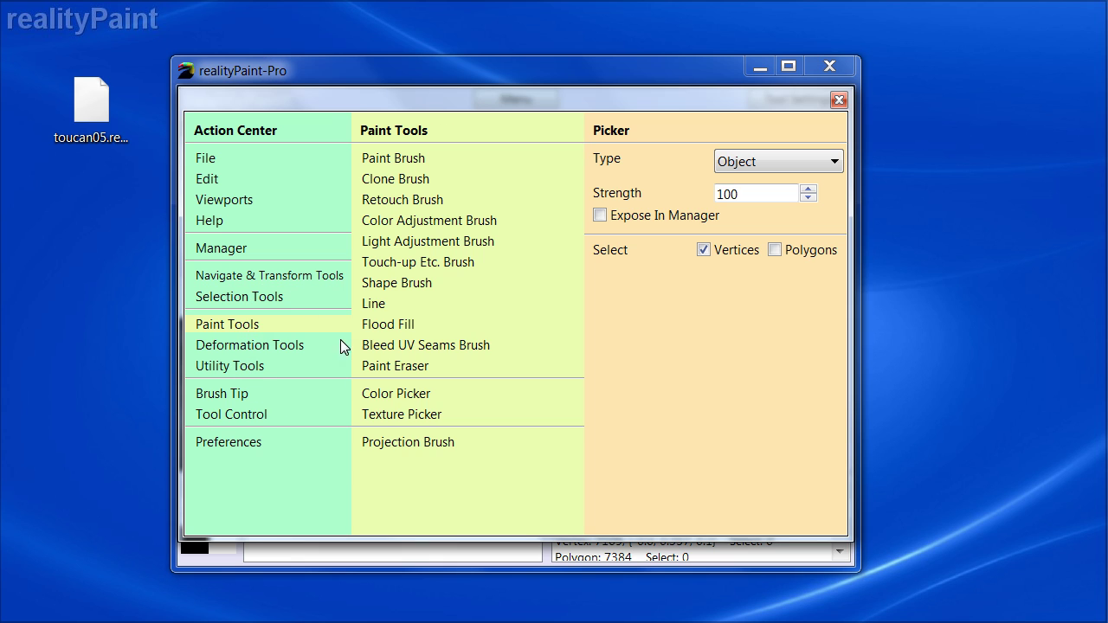
pyautogui.click(381, 442)
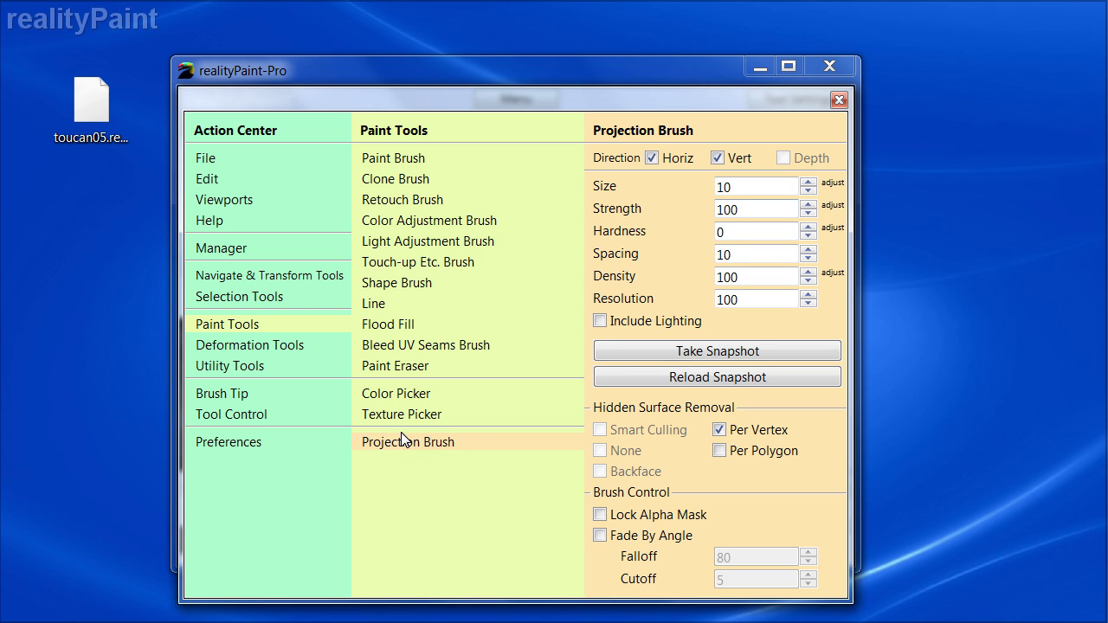
pyautogui.click(636, 361)
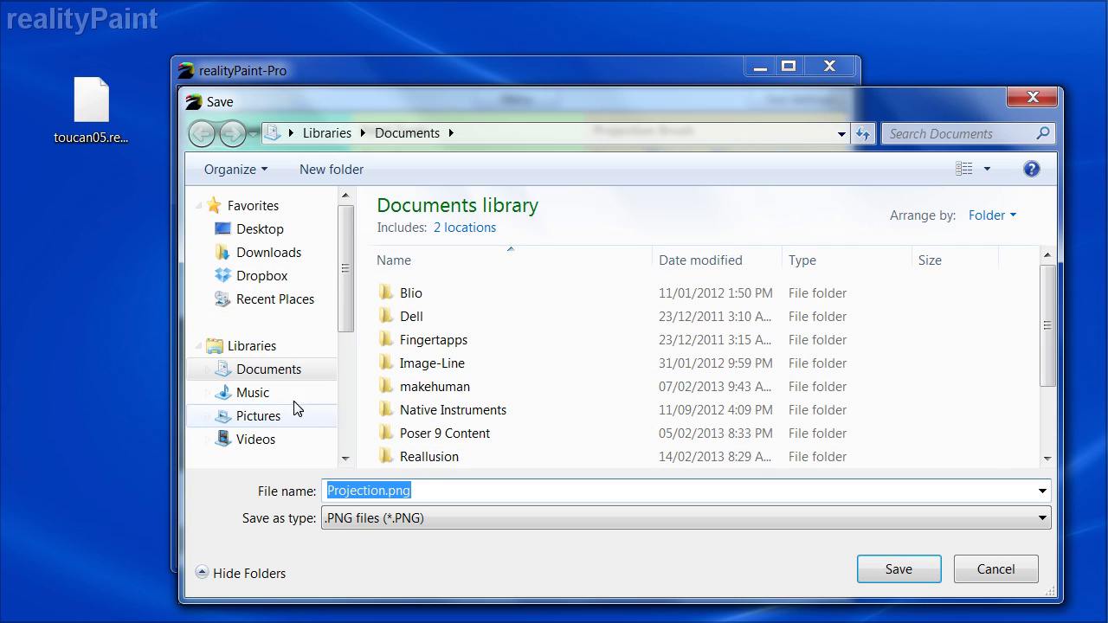
pyautogui.click(259, 228)
pyautogui.click(898, 569)
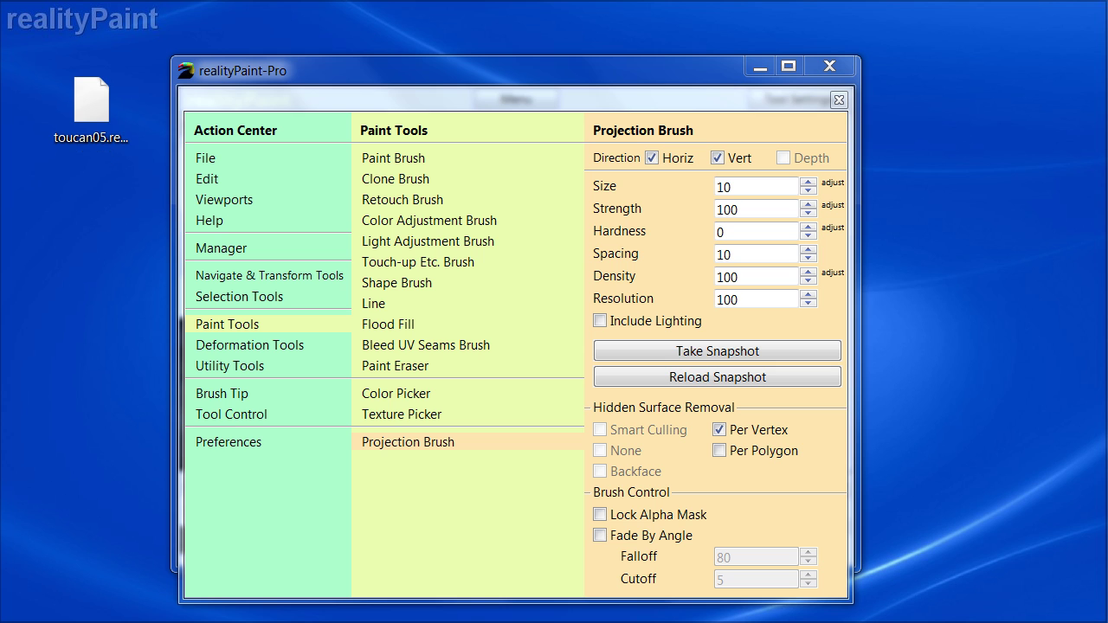
pyautogui.click(697, 99)
pyautogui.press('Escape')
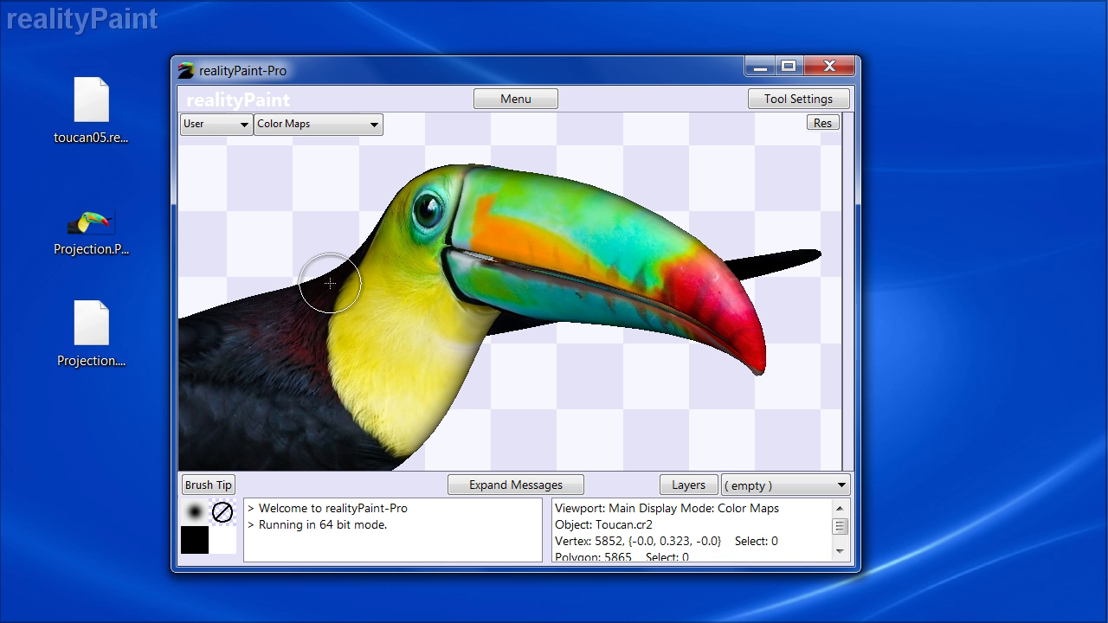
# - Clear the image maps ToucanC1.jpg, ToucanDisp1.jpg, ToucanT1.jpg and toucanEye.png together
pyautogui.press('space')
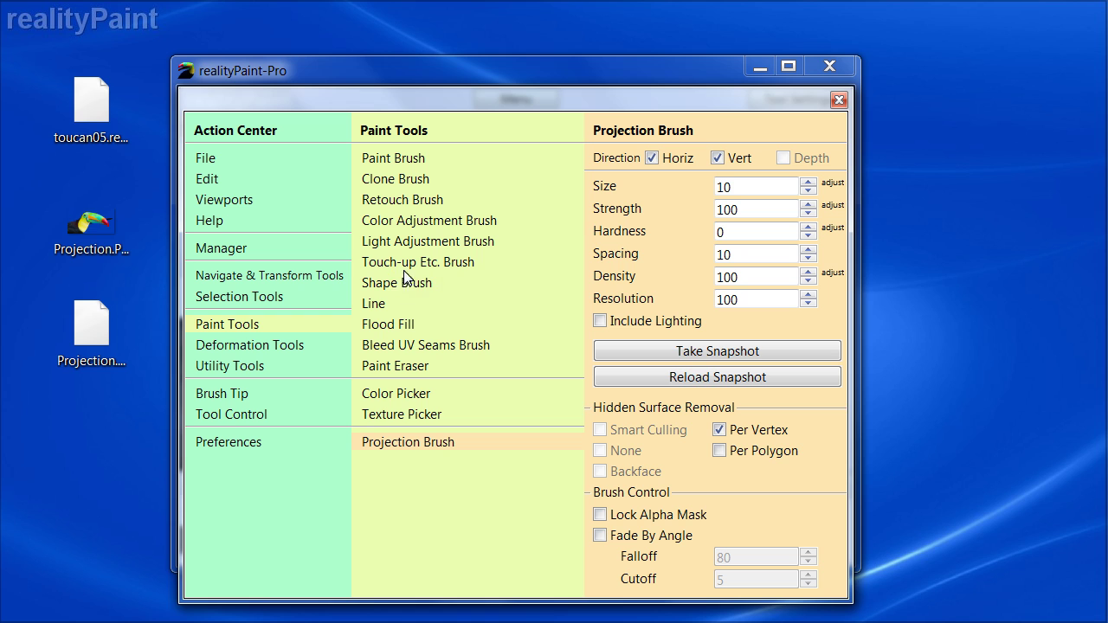
pyautogui.click(251, 246)
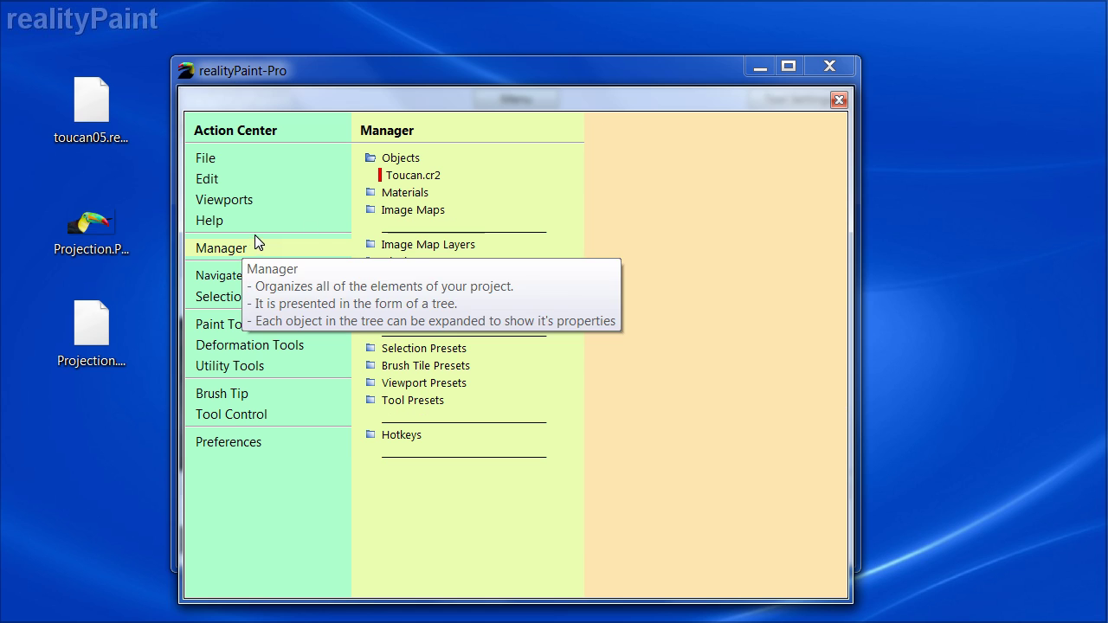
pyautogui.click(430, 249)
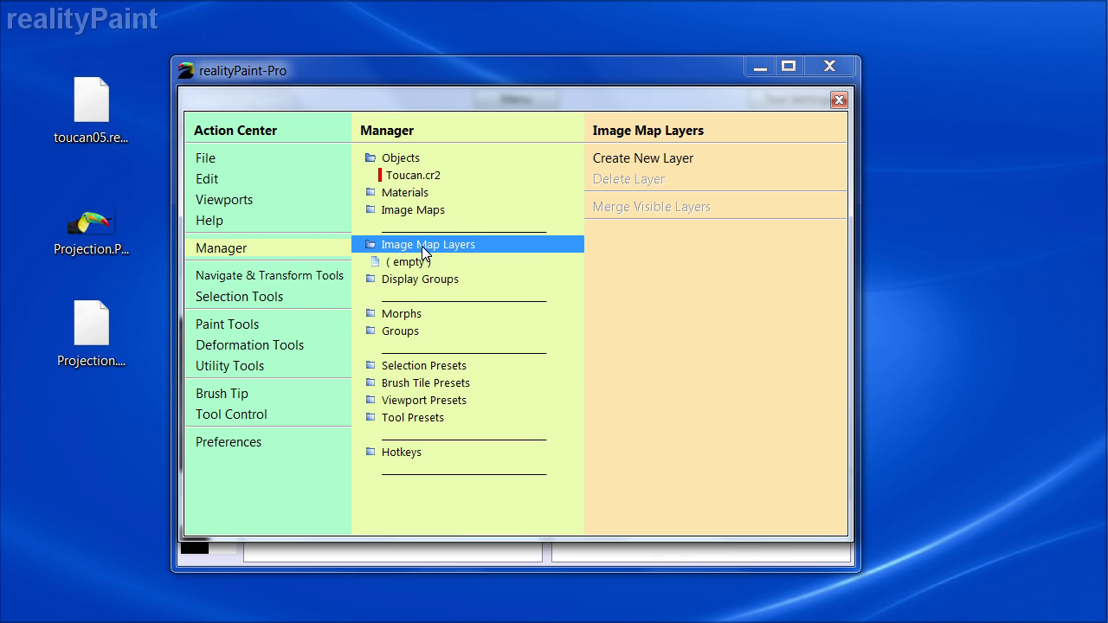
pyautogui.click(416, 210)
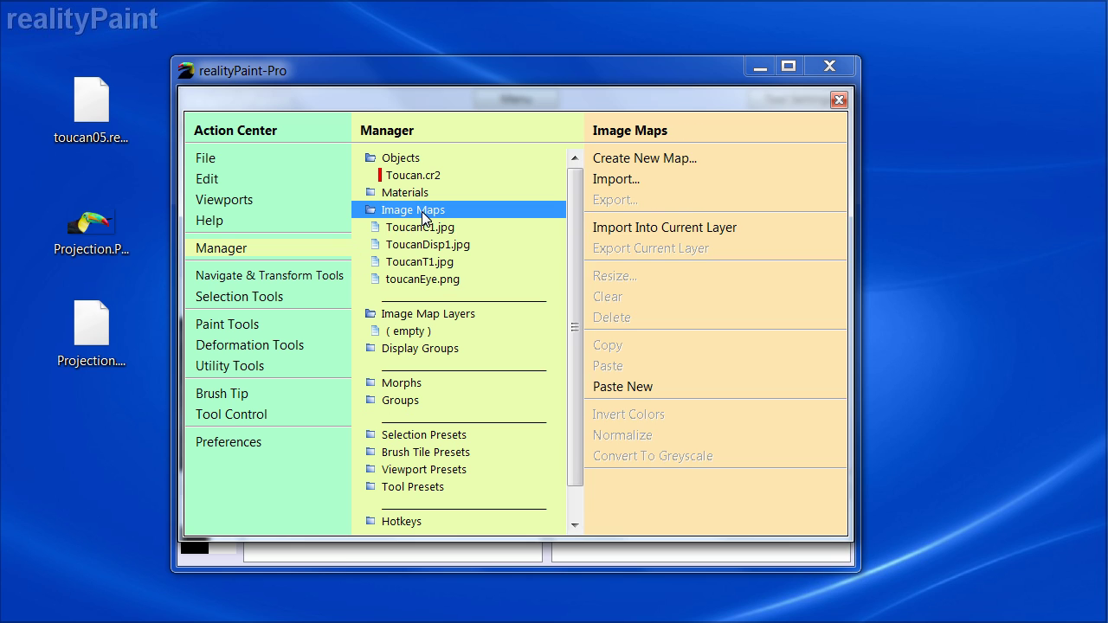
pyautogui.click(421, 226)
pyautogui.keyDown('shift'); pyautogui.click(407, 279); pyautogui.keyUp('shift')
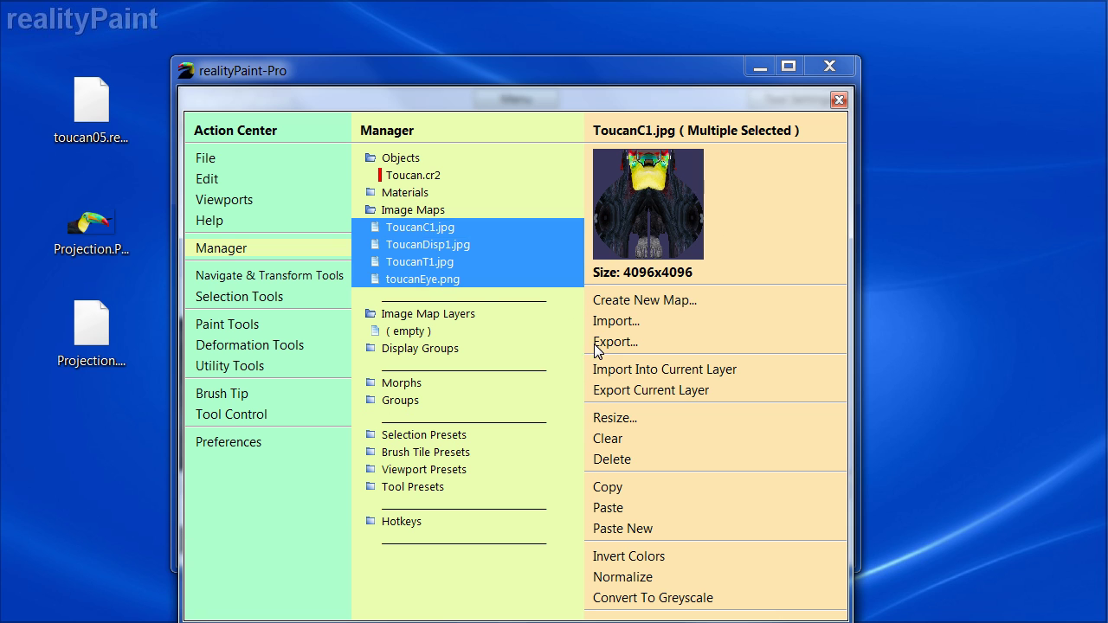
pyautogui.click(607, 439)
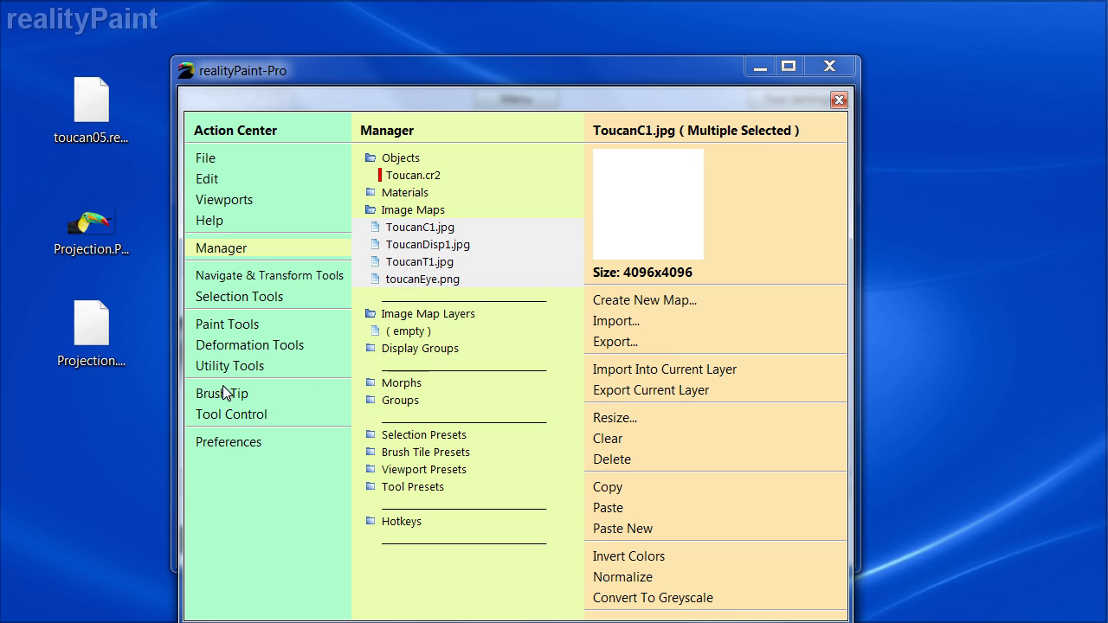
pyautogui.press('space')
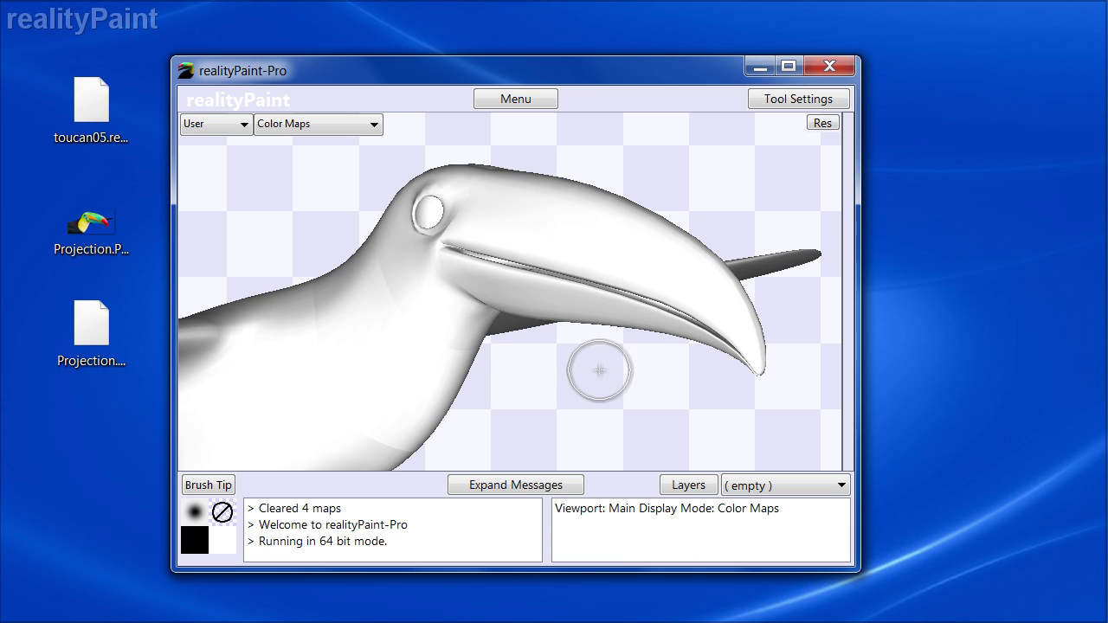
# - Reload the saved snapshot Projection.PNG from the Desktop for the Projection Brush
pyautogui.press('space')
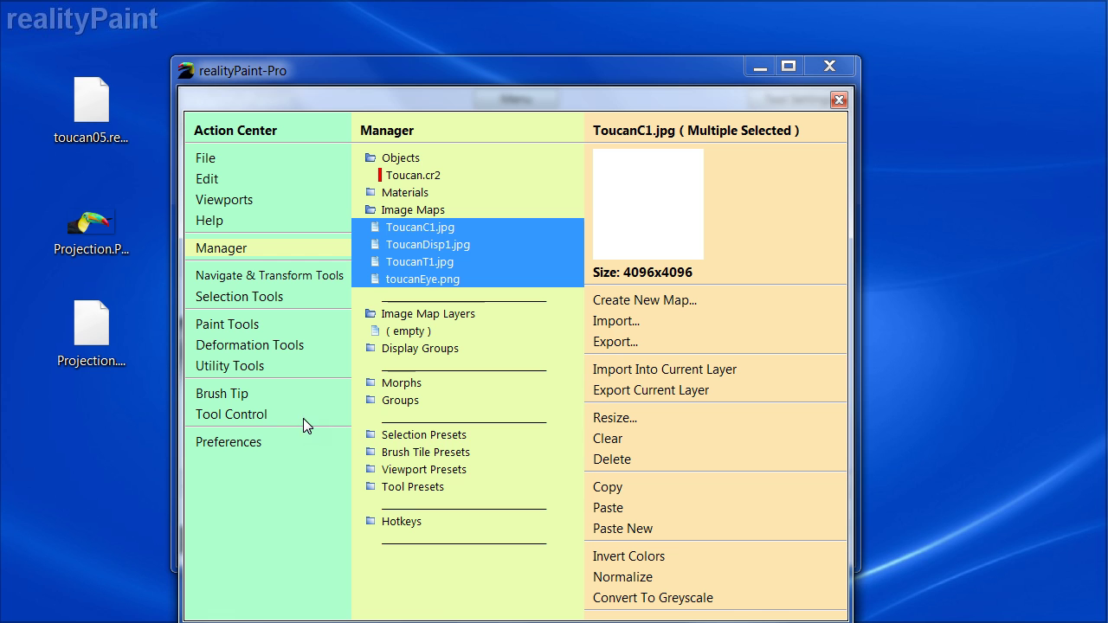
pyautogui.click(225, 321)
pyautogui.click(392, 446)
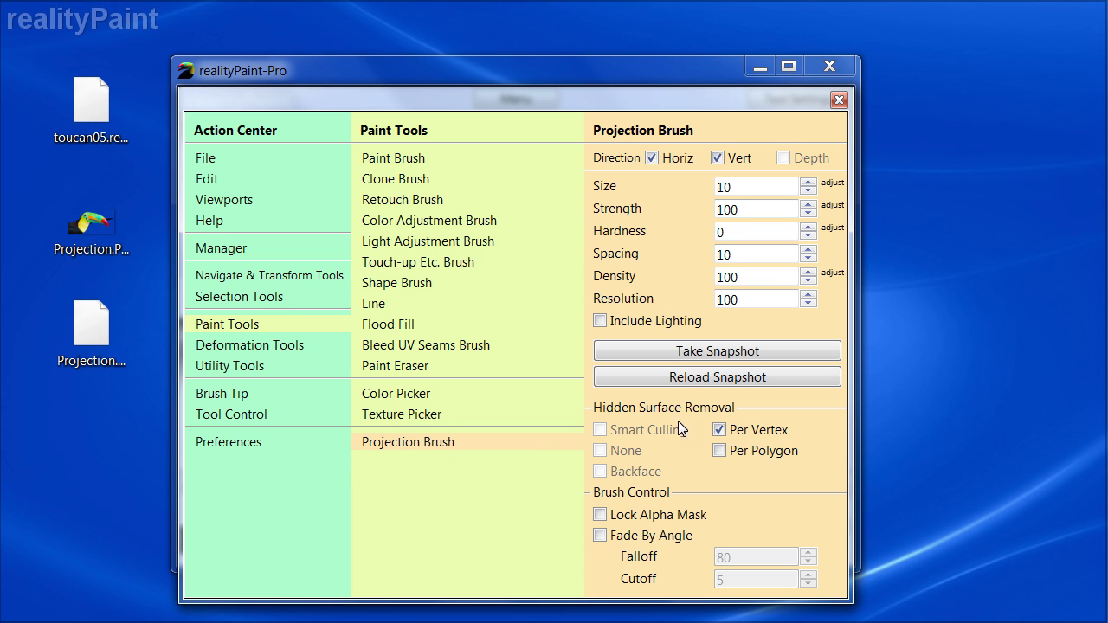
pyautogui.click(697, 378)
pyautogui.scroll(-1, 1041, 476)
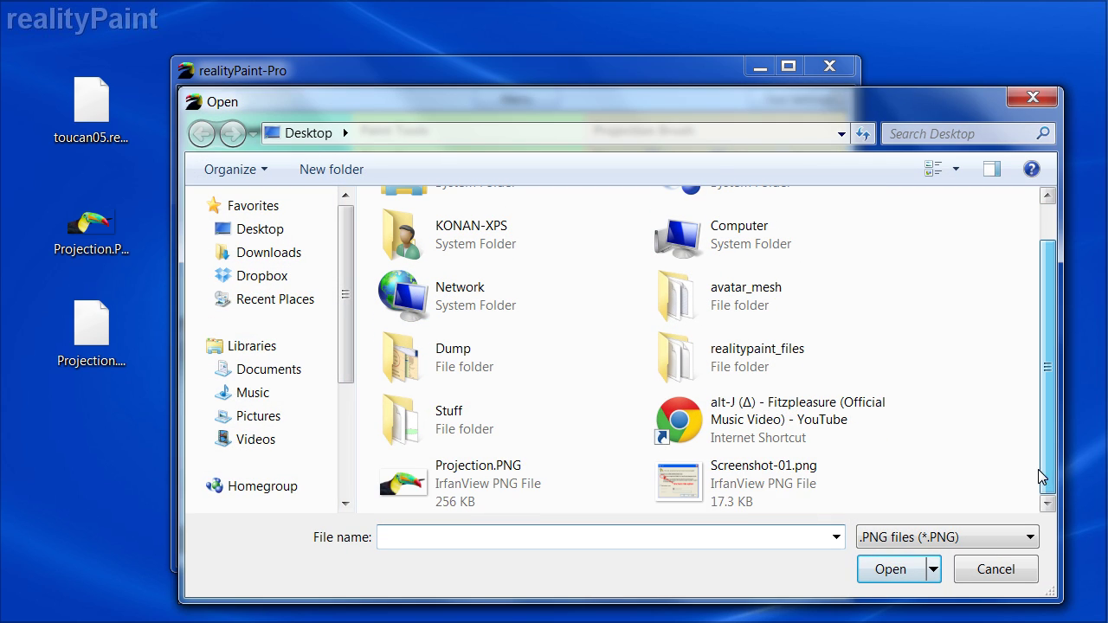
pyautogui.doubleClick(485, 475)
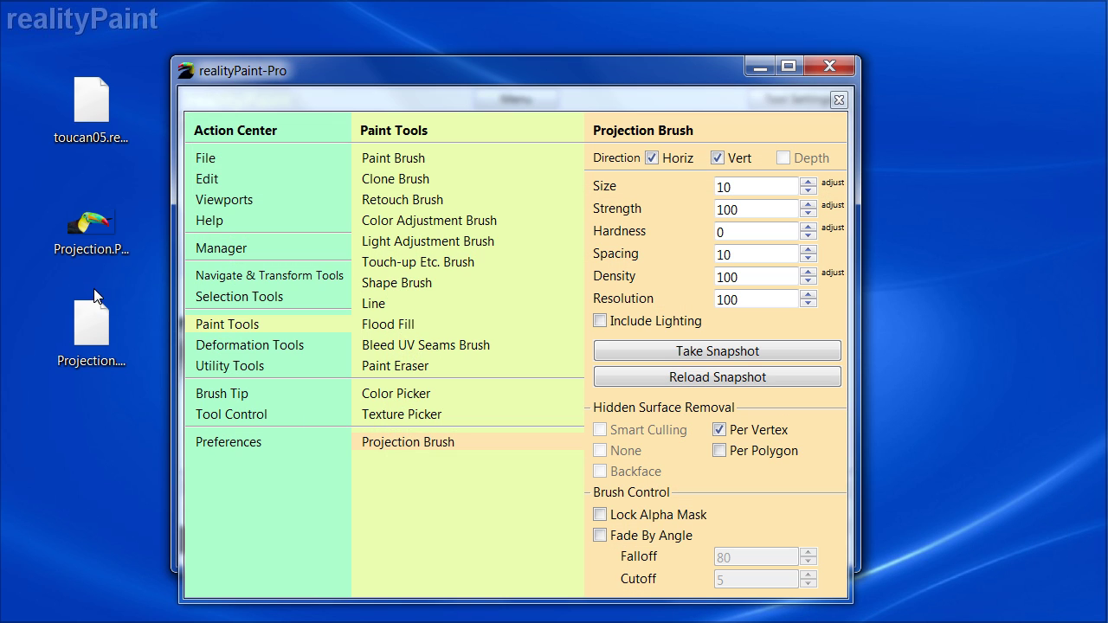
# - Paint the reloaded snapshot onto the toucan's head, throat, upper chest and most of the beak, leaving the beak tip unpainted
pyautogui.click(88, 235)
pyautogui.click(91, 346)
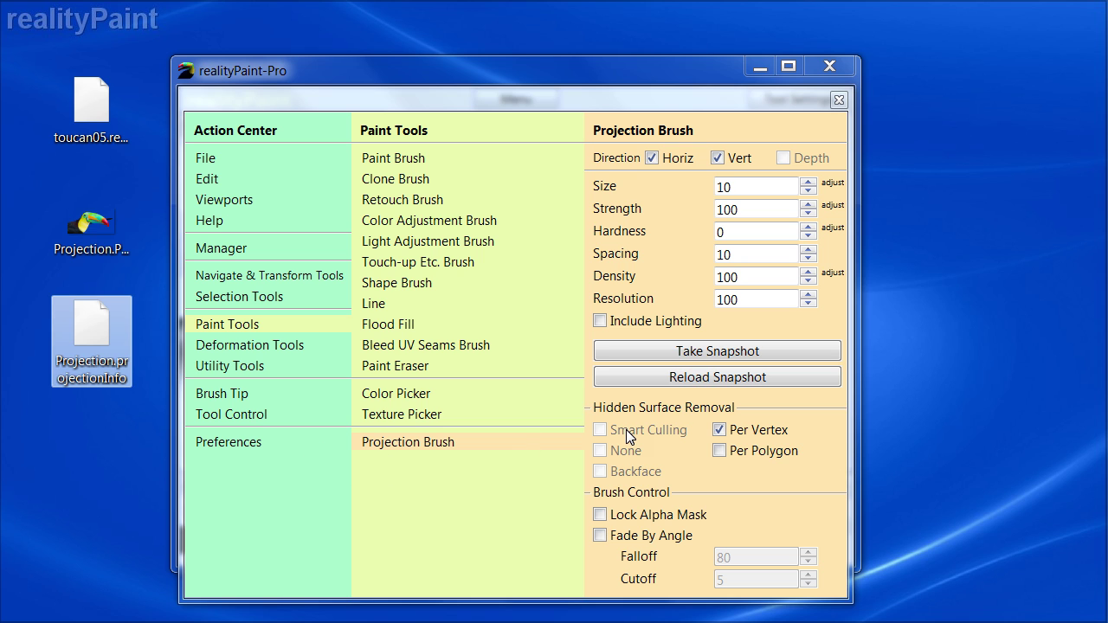
pyautogui.click(516, 100)
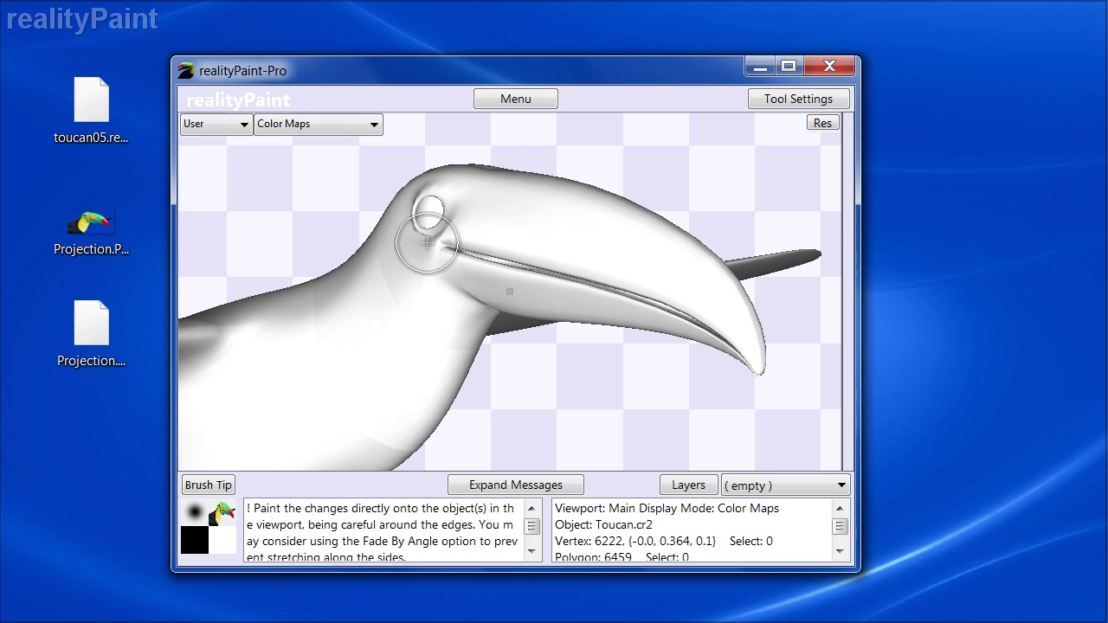
pyautogui.moveTo(424, 218)
pyautogui.mouseDown()
pyautogui.moveTo(501, 216)
pyautogui.moveTo(433, 203)
pyautogui.moveTo(501, 204)
pyautogui.moveTo(601, 251)
pyautogui.moveTo(424, 268)
pyautogui.moveTo(624, 288)
pyautogui.moveTo(405, 304)
pyautogui.moveTo(390, 285)
pyautogui.moveTo(338, 316)
pyautogui.moveTo(428, 201)
pyautogui.moveTo(684, 255)
pyautogui.moveTo(507, 256)
pyautogui.moveTo(680, 298)
pyautogui.moveTo(546, 291)
pyautogui.moveTo(371, 389)
pyautogui.moveTo(363, 339)
pyautogui.moveTo(349, 415)
pyautogui.moveTo(359, 309)
pyautogui.moveTo(342, 344)
pyautogui.mouseUp()
# - Examine the projection plane around the toucan from a wider, rotated view and review the plane types in Brush Tile Setup
pyautogui.press('z')
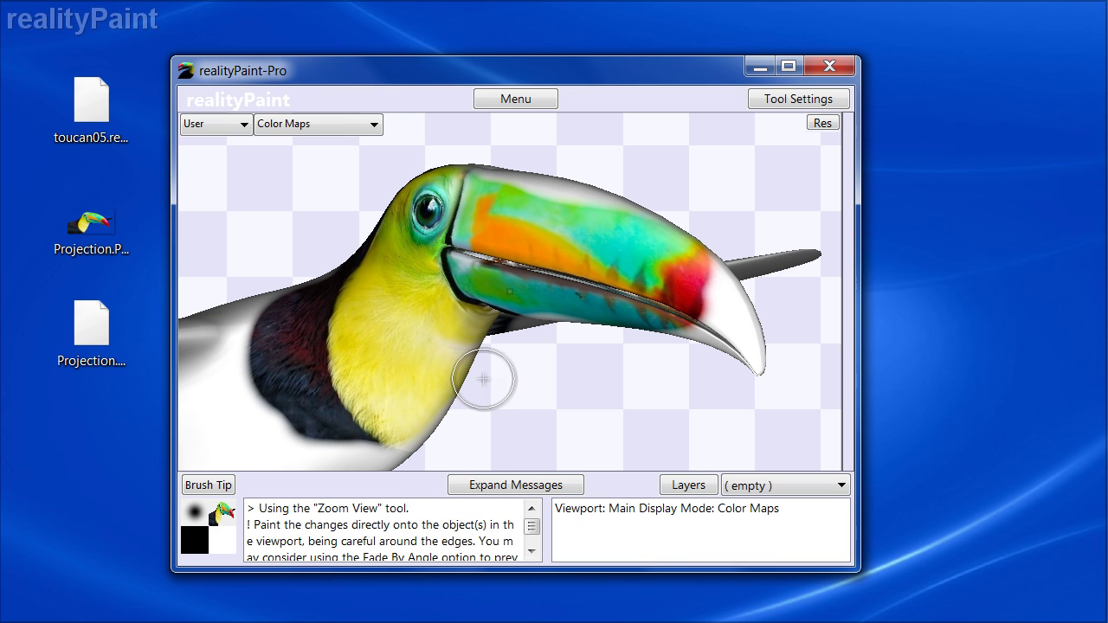
pyautogui.rightClick(483, 319)
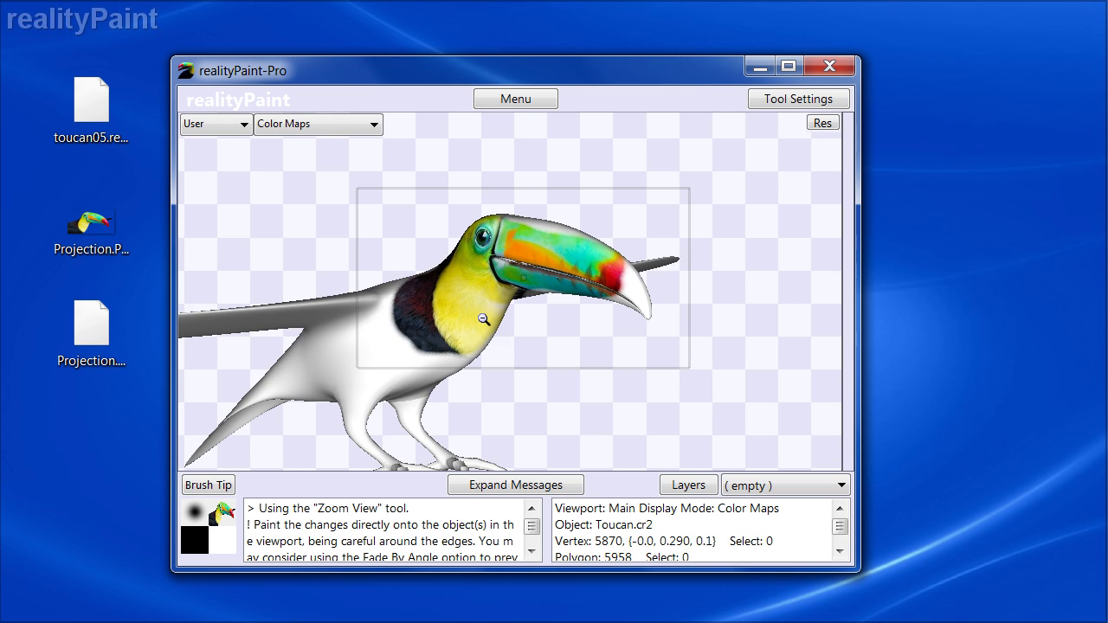
pyautogui.press('r')
pyautogui.moveTo(487, 317); pyautogui.dragTo(446, 276)
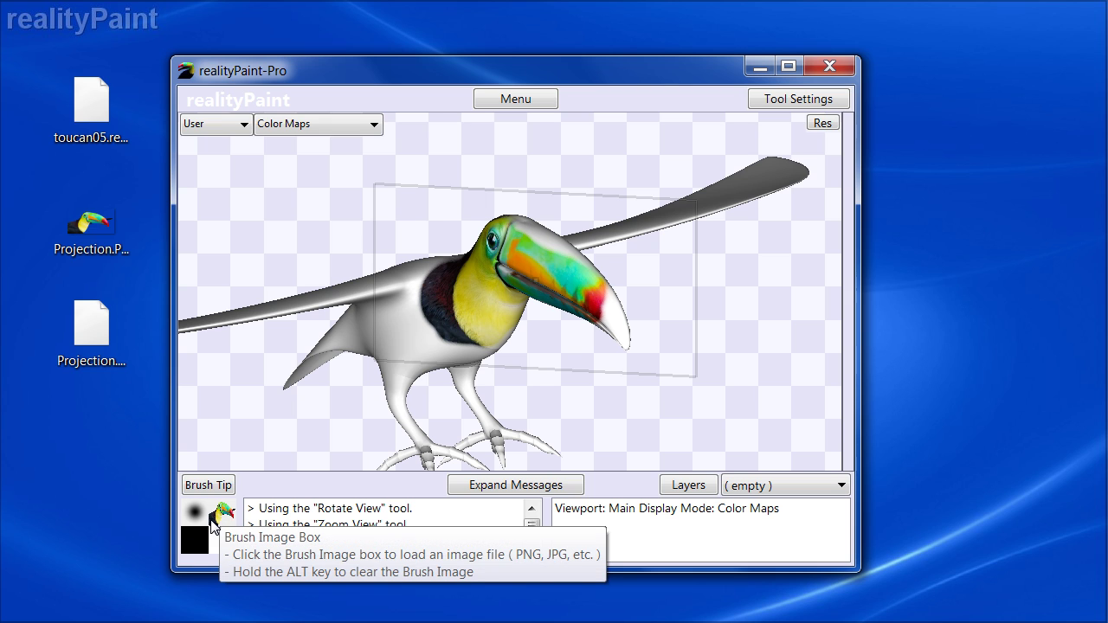
pyautogui.rightClick(414, 313)
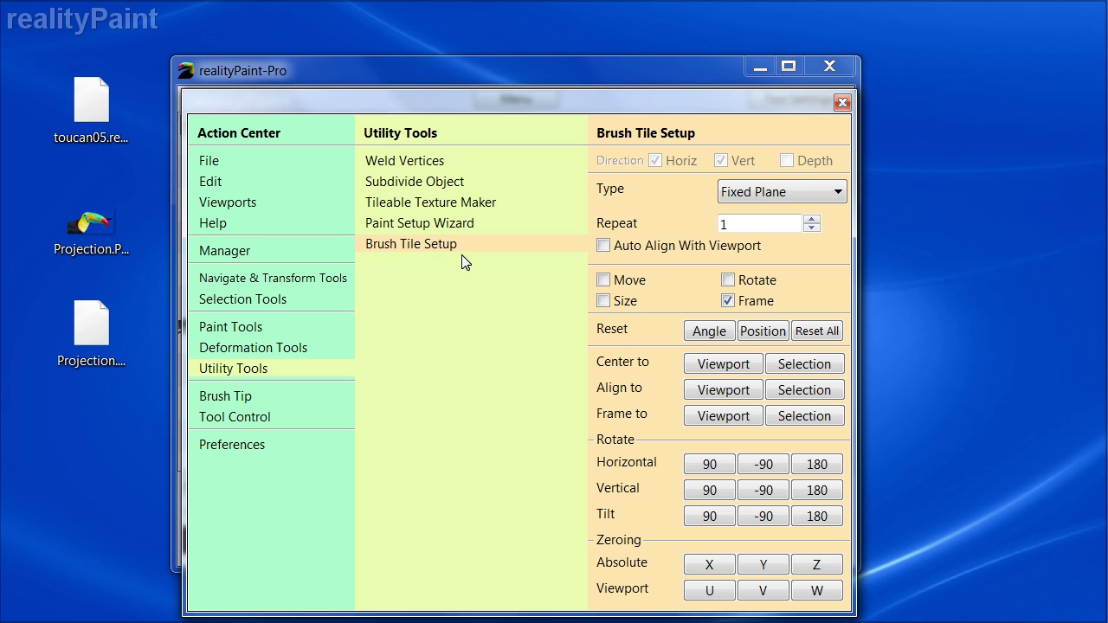
pyautogui.click(780, 194)
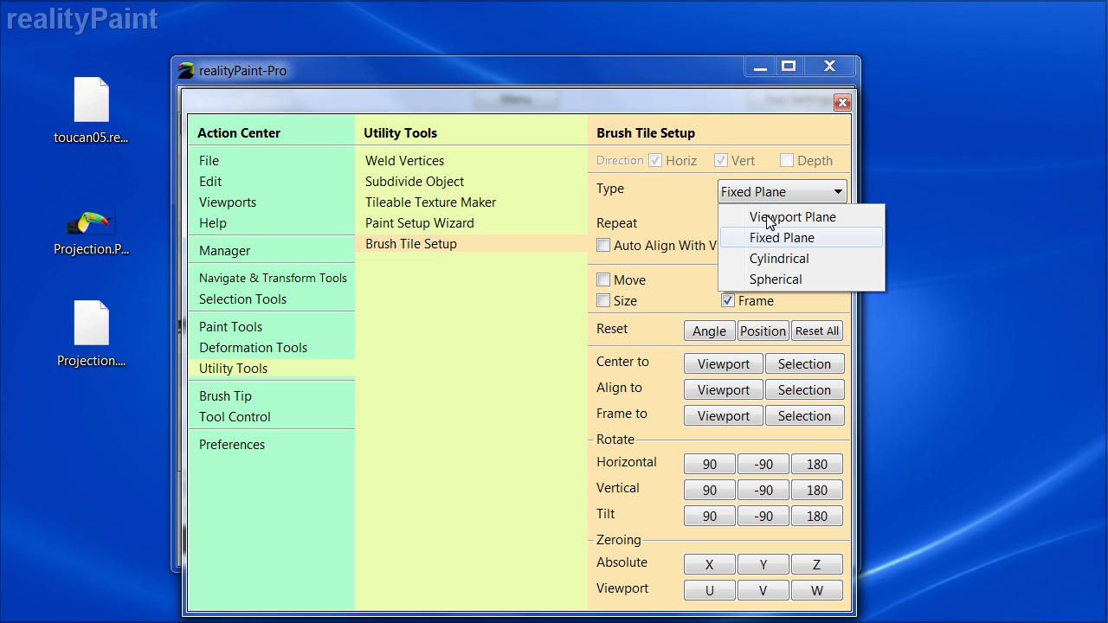
pyautogui.click(706, 101)
pyautogui.press('Escape')
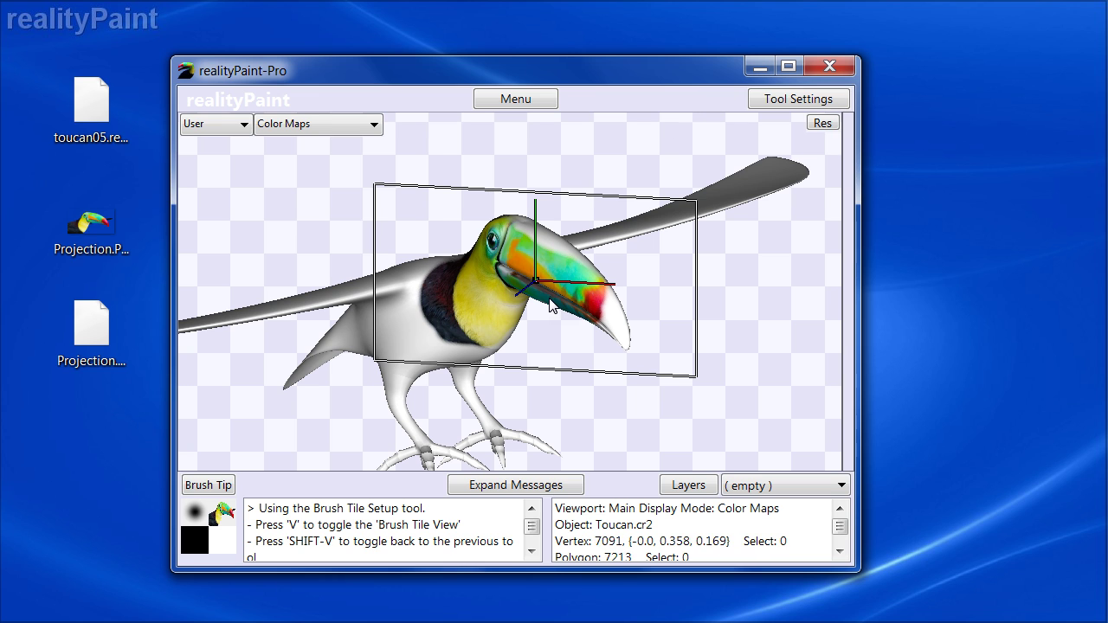
# - Paint more of the snapshot with the Projection Brush onto the toucan's shoulder, lower chest and beak tip from a new angle
pyautogui.press('r')
pyautogui.moveTo(492, 321); pyautogui.dragTo(518, 310)
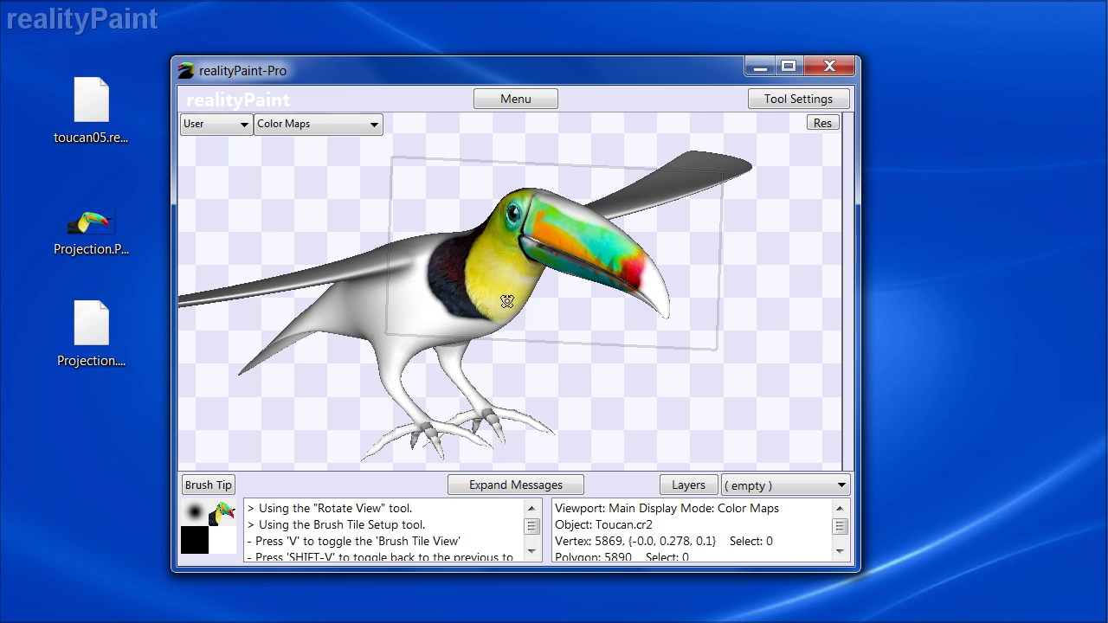
pyautogui.press('space')
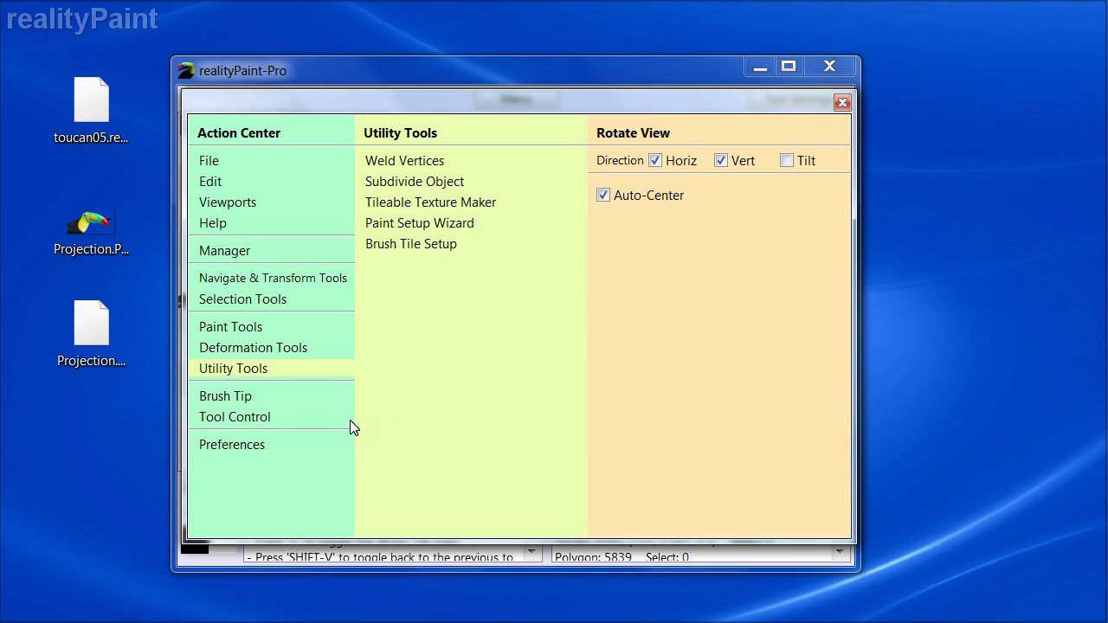
pyautogui.click(242, 329)
pyautogui.click(407, 447)
pyautogui.press('space')
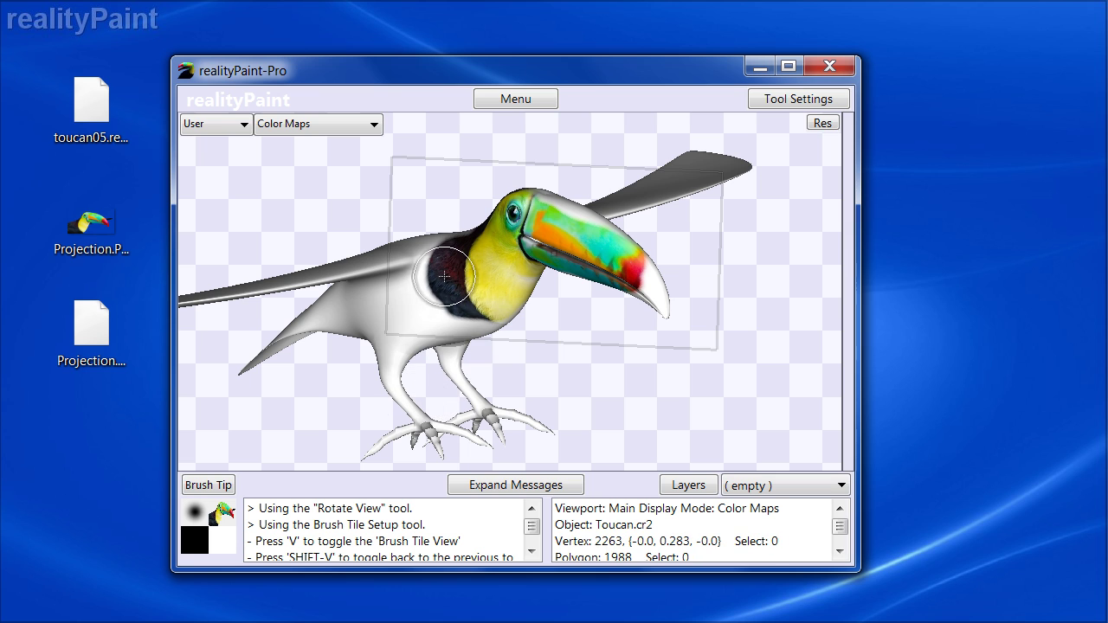
pyautogui.moveTo(444, 276)
pyautogui.mouseDown()
pyautogui.moveTo(439, 268)
pyautogui.moveTo(487, 291)
pyautogui.moveTo(507, 235)
pyautogui.moveTo(576, 218)
pyautogui.moveTo(646, 295)
pyautogui.mouseUp()
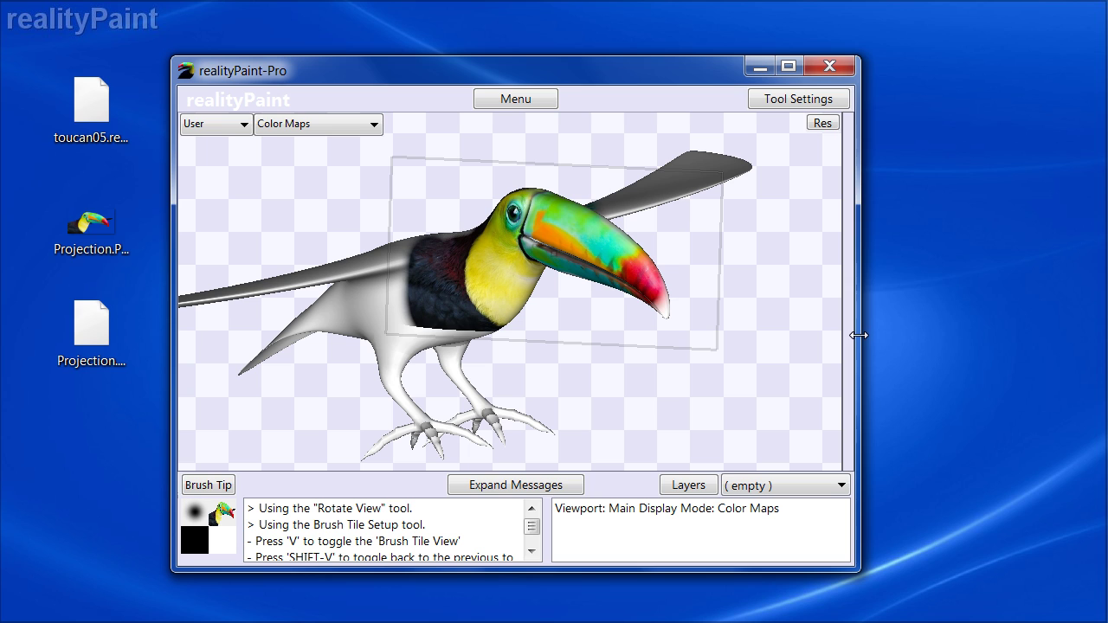
# - Widen the realityPaint-Pro window slightly
pyautogui.moveTo(858, 335); pyautogui.dragTo(926, 335)
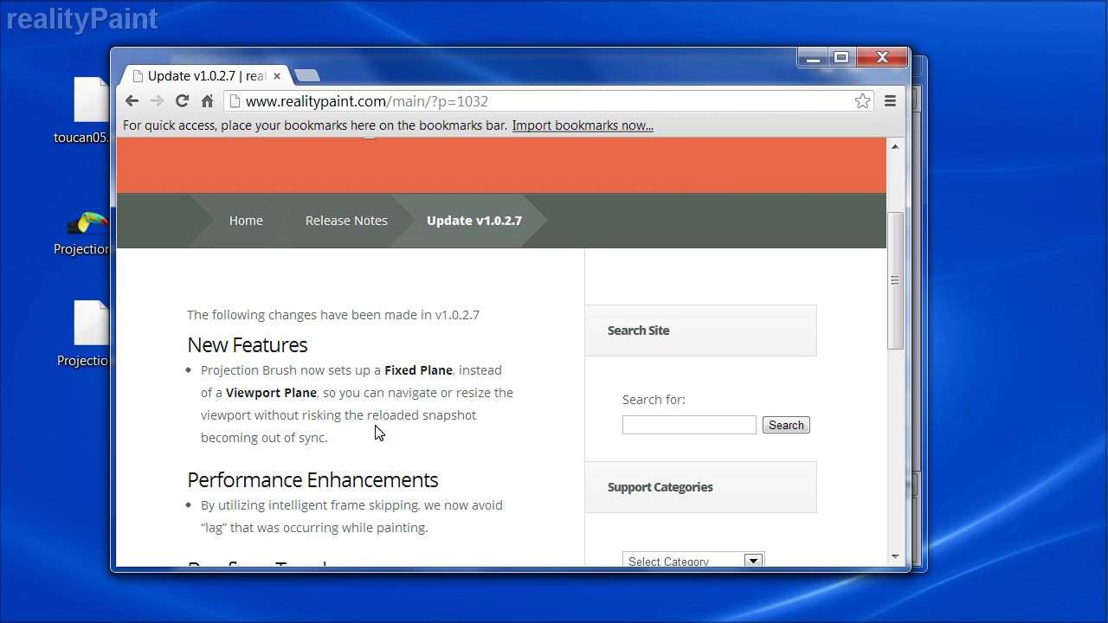
# - Read the New Features, Performance Enhancements and first Bug fixes entries of the v1.0.2.7 release notes, moving the browser window below the realityPaint-Pro viewport
pyautogui.scroll(-2, 385, 427)
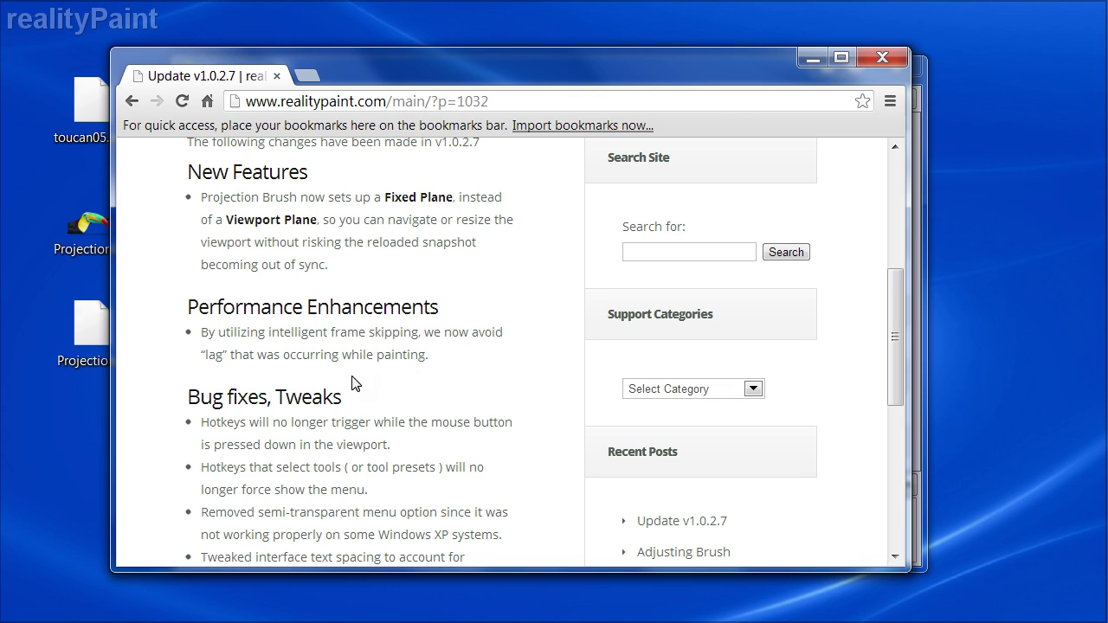
pyautogui.moveTo(706, 65); pyautogui.dragTo(774, 227)
pyautogui.click(701, 85)
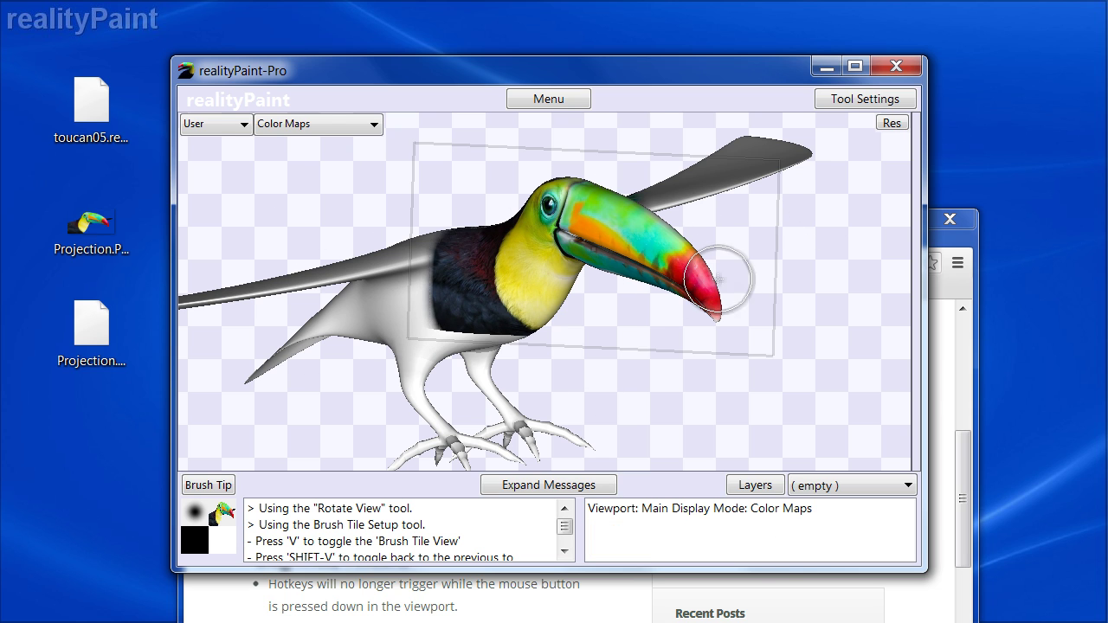
pyautogui.click(370, 612)
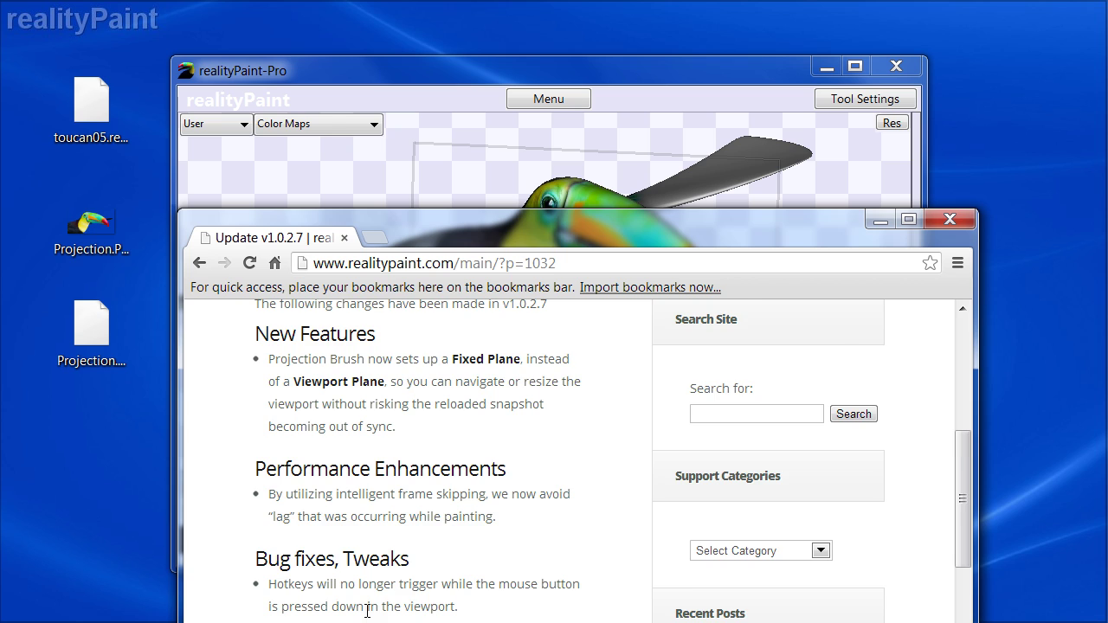
pyautogui.scroll(-1, 368, 609)
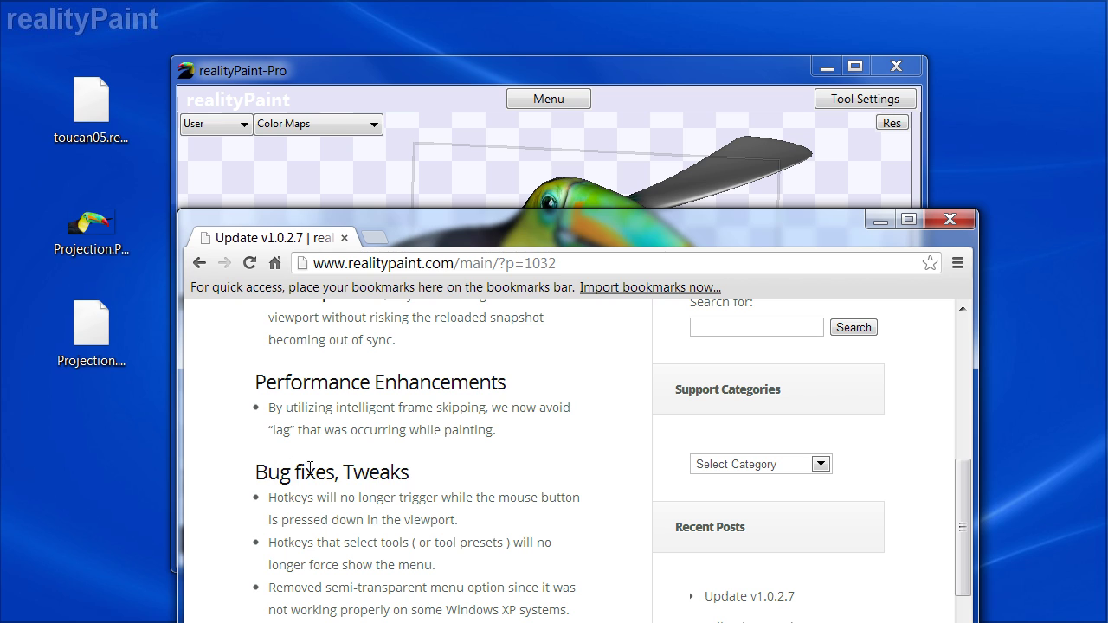
pyautogui.scroll(-1, 387, 493)
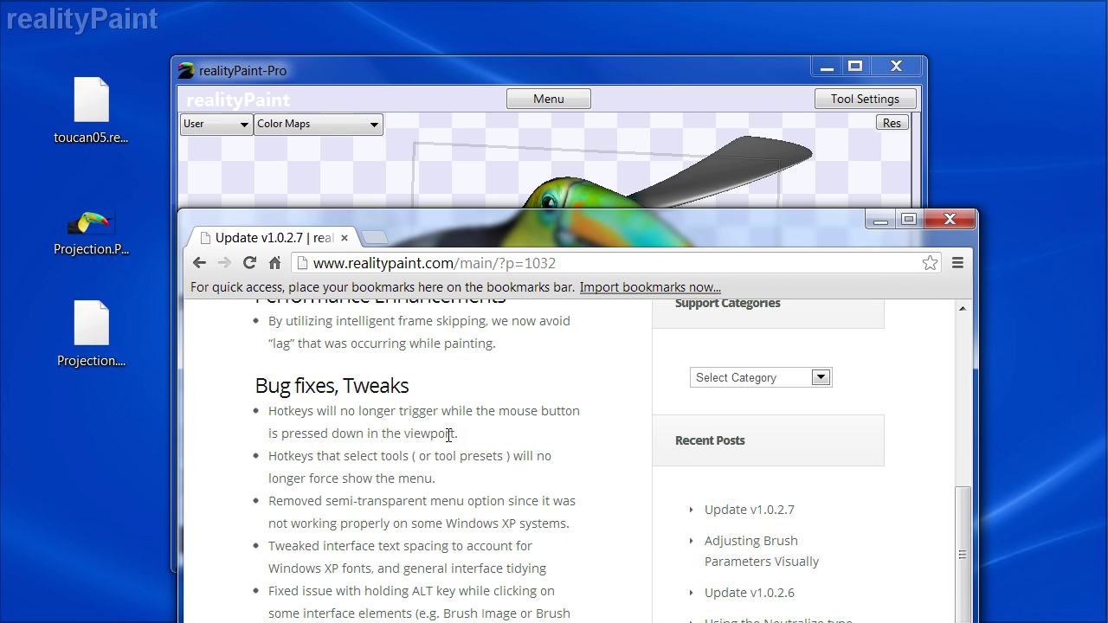
# - Switch to realityPaint-Pro, paint more of the snapshot onto the toucan's shoulder and side, and check the Projection Brush settings
pyautogui.click(628, 110)
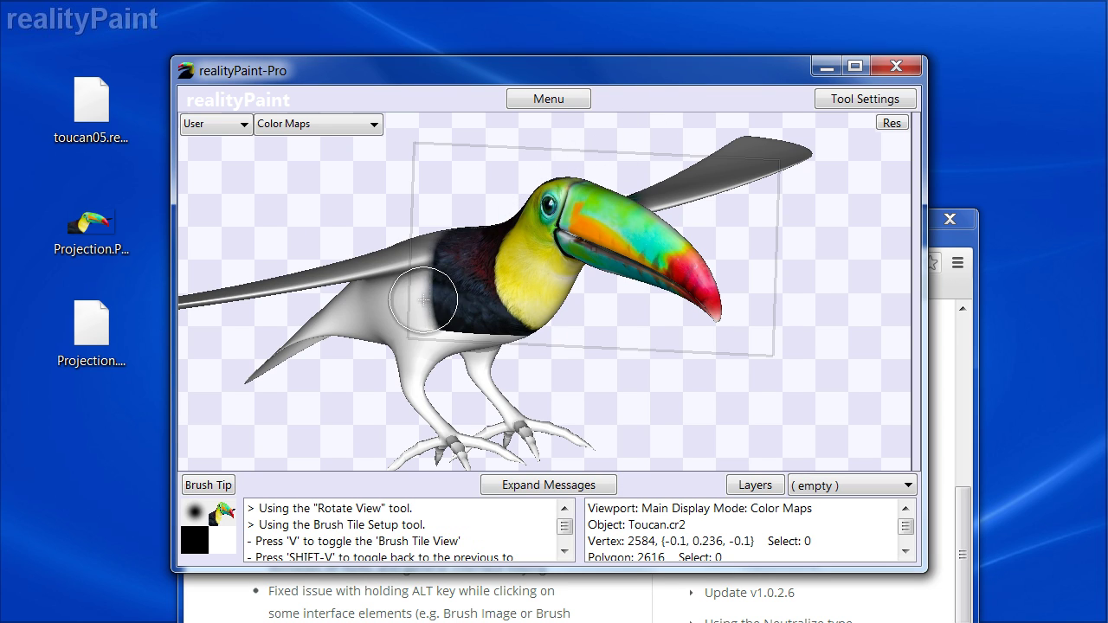
pyautogui.moveTo(423, 300)
pyautogui.mouseDown()
pyautogui.moveTo(450, 205)
pyautogui.moveTo(478, 334)
pyautogui.moveTo(573, 235)
pyautogui.moveTo(476, 251)
pyautogui.moveTo(487, 252)
pyautogui.mouseUp()
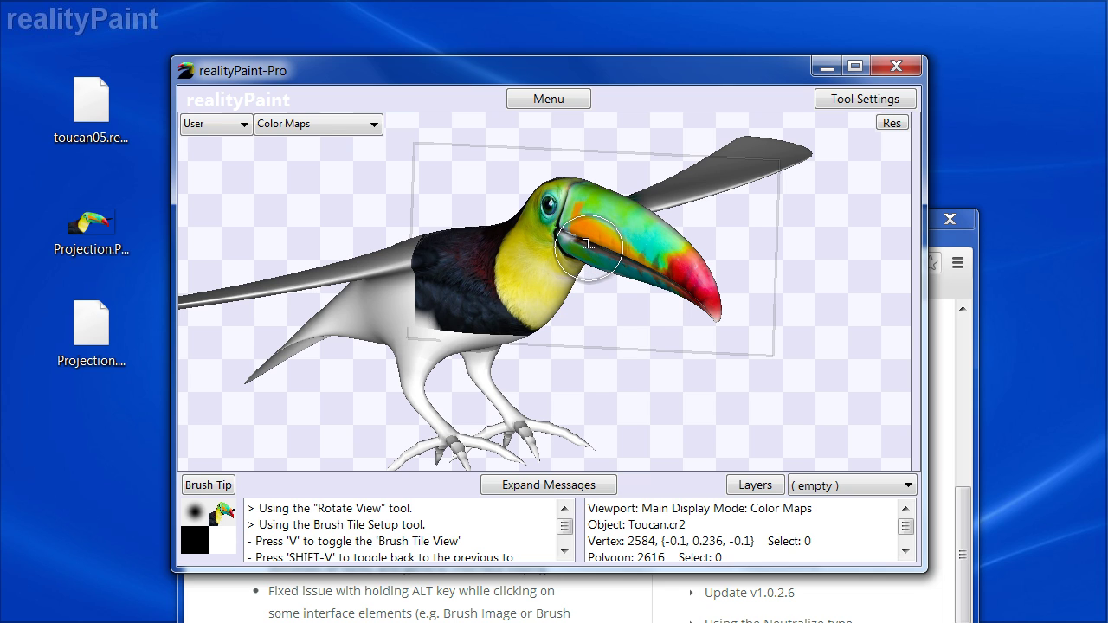
pyautogui.press('space')
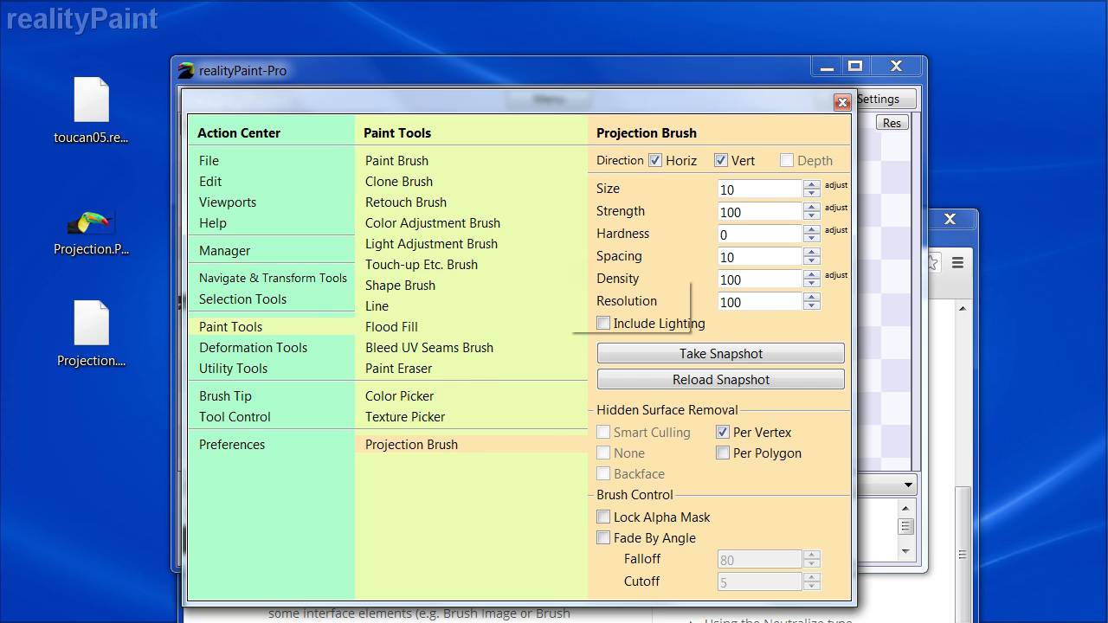
pyautogui.press('space')
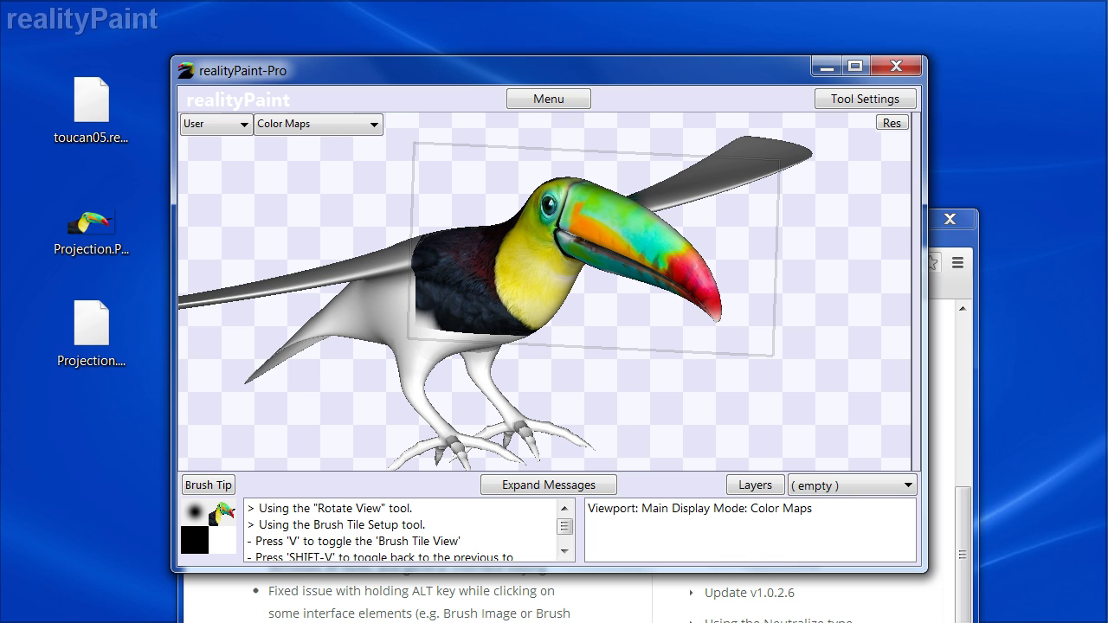
# - Check the release note on tool hotkeys, return to realityPaint-Pro, make Paint Brush the active tool and show its settings
pyautogui.click(424, 611)
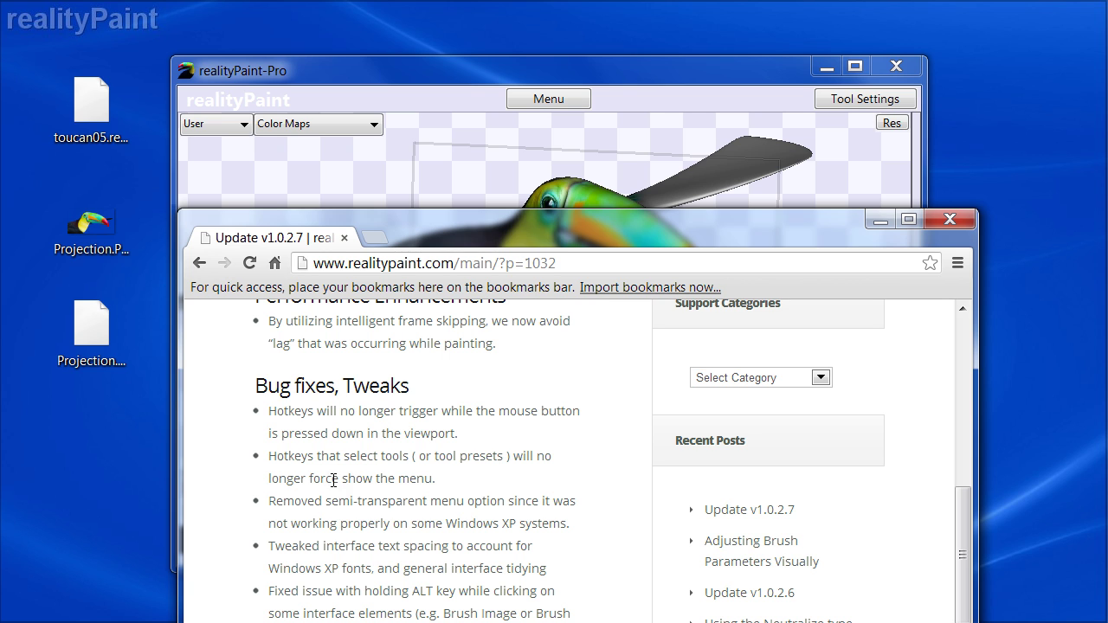
pyautogui.click(696, 97)
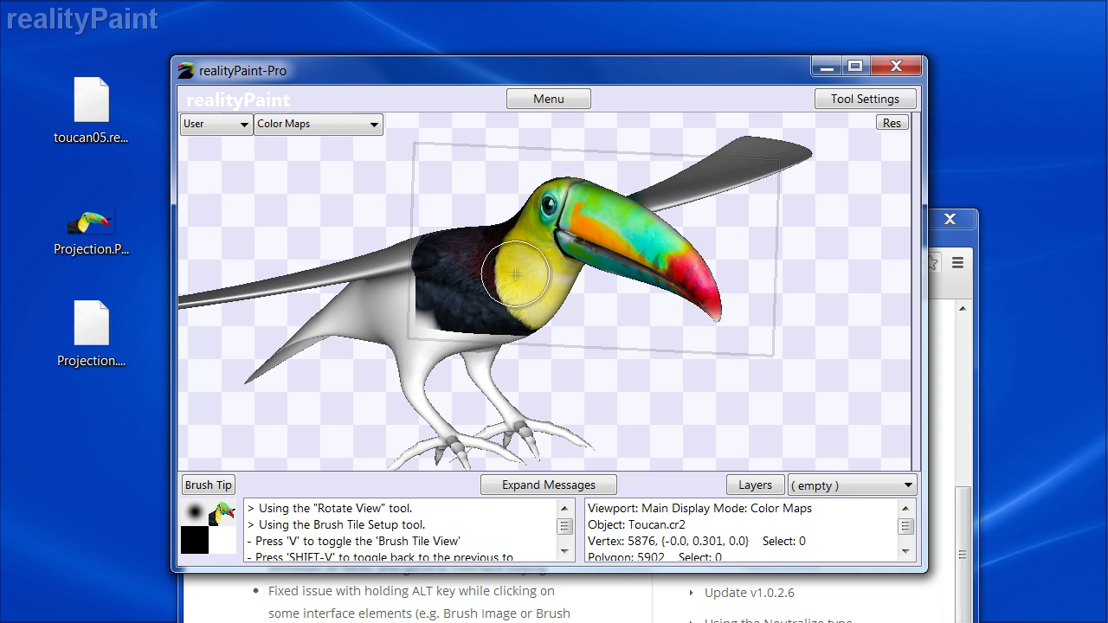
pyautogui.press('space')
pyautogui.press('space')
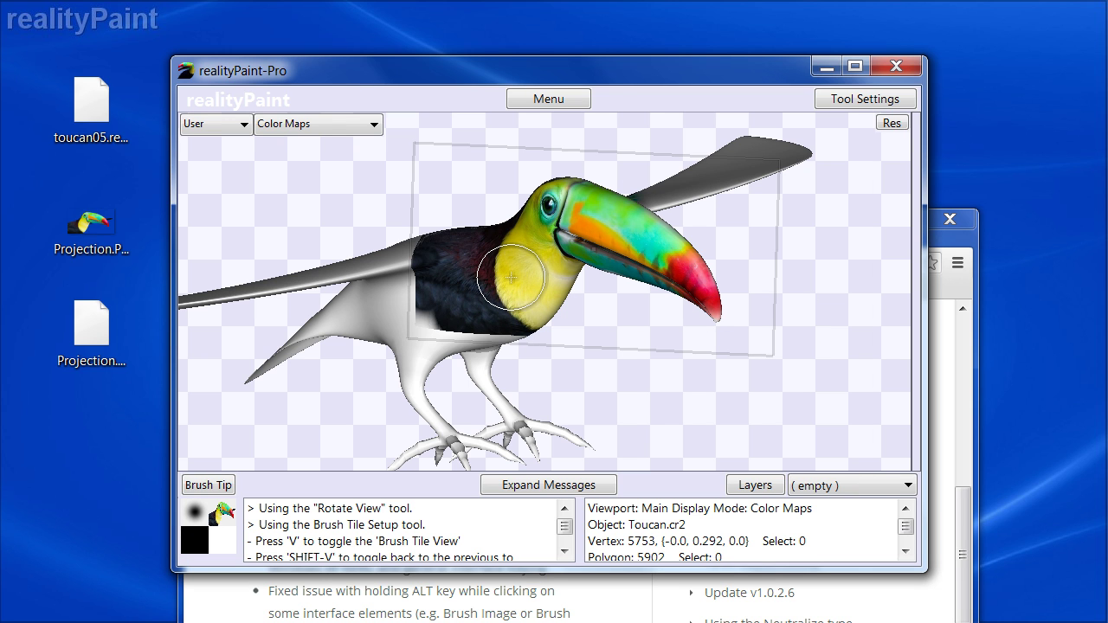
pyautogui.press('space')
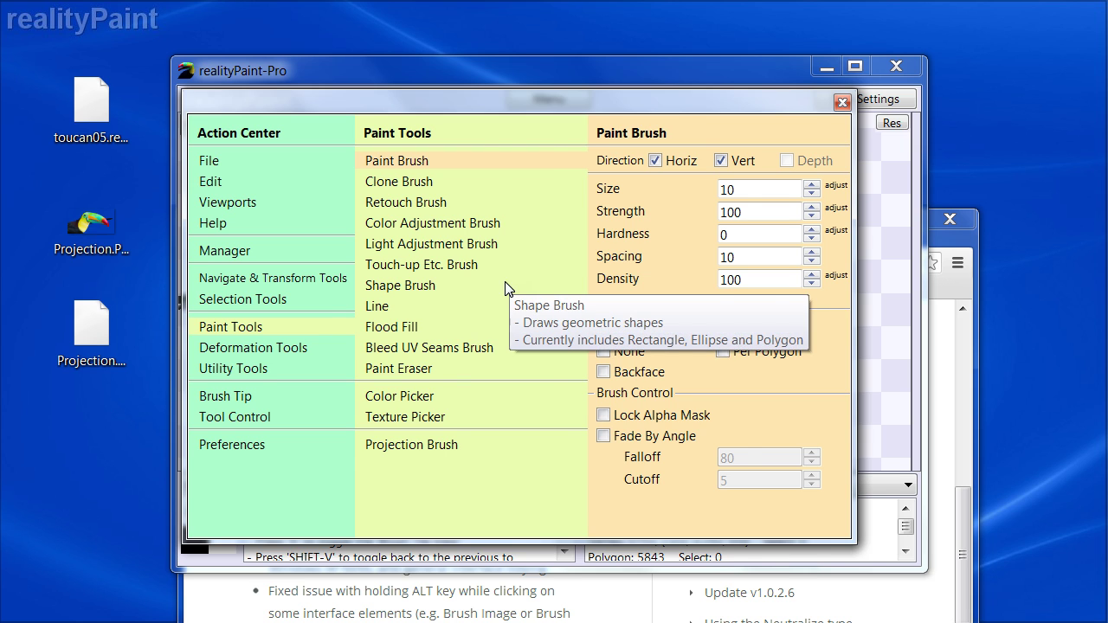
pyautogui.press('space')
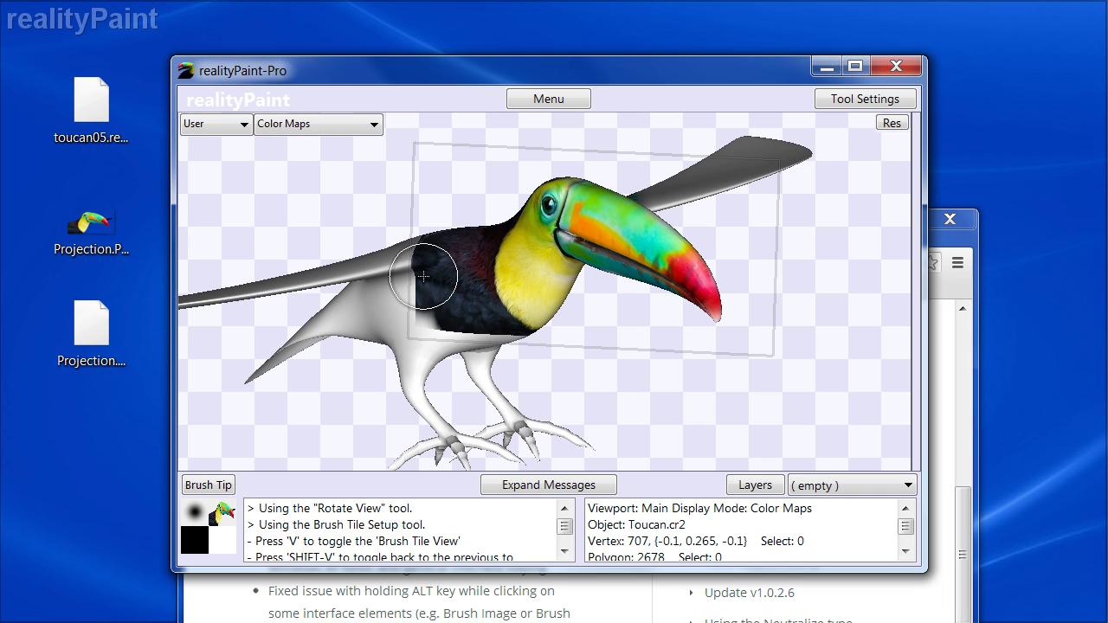
pyautogui.press('space')
pyautogui.press('space')
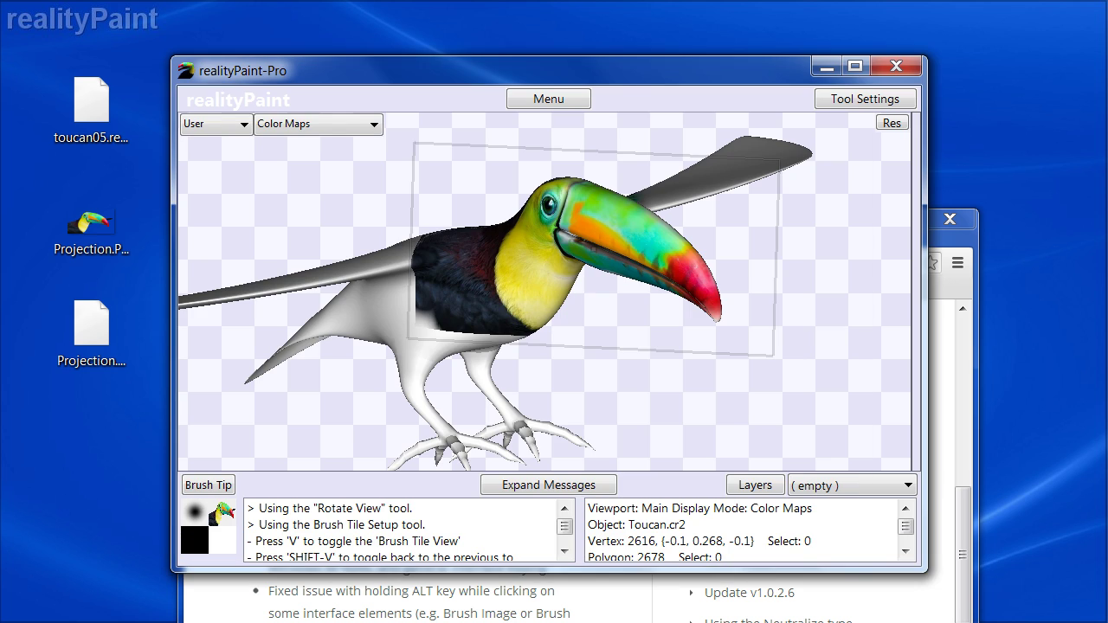
pyautogui.press('space')
pyautogui.press('space')
pyautogui.press('space')
pyautogui.press('space')
pyautogui.press('space')
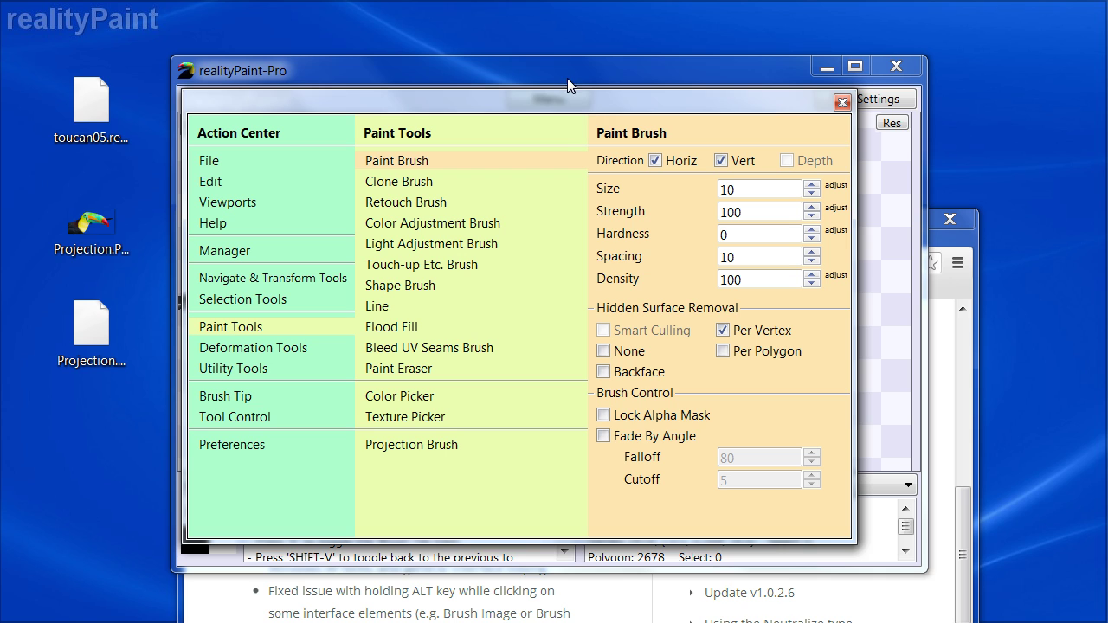
# - Read the release note on the removed semi-transparent menu option, and show the Preferences in realityPaint-Pro
pyautogui.click(361, 620)
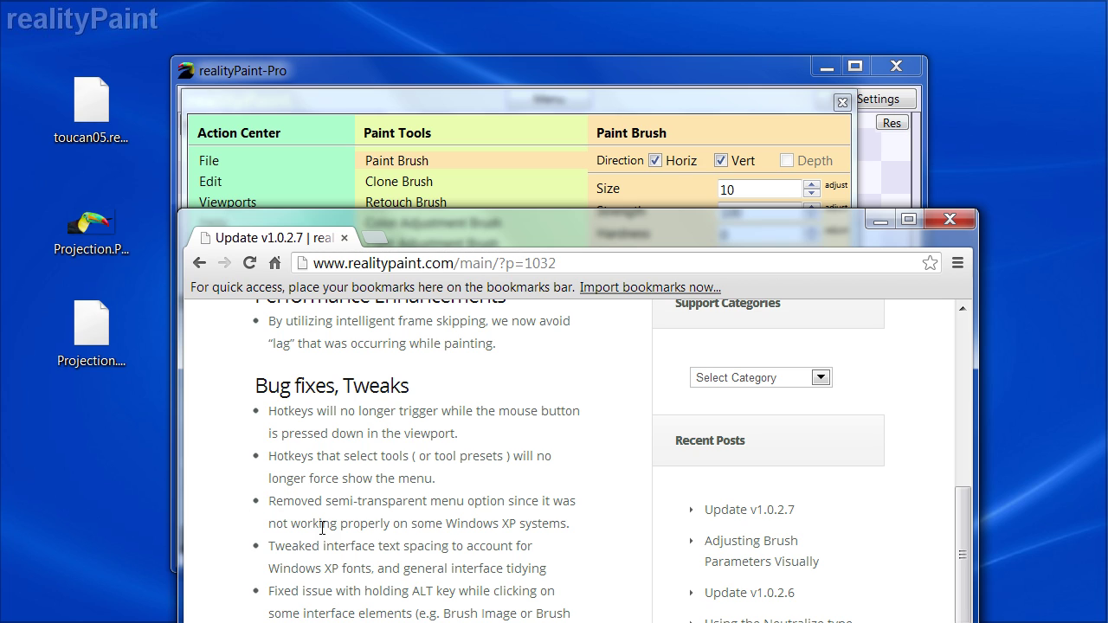
pyautogui.moveTo(269, 502); pyautogui.dragTo(519, 502)
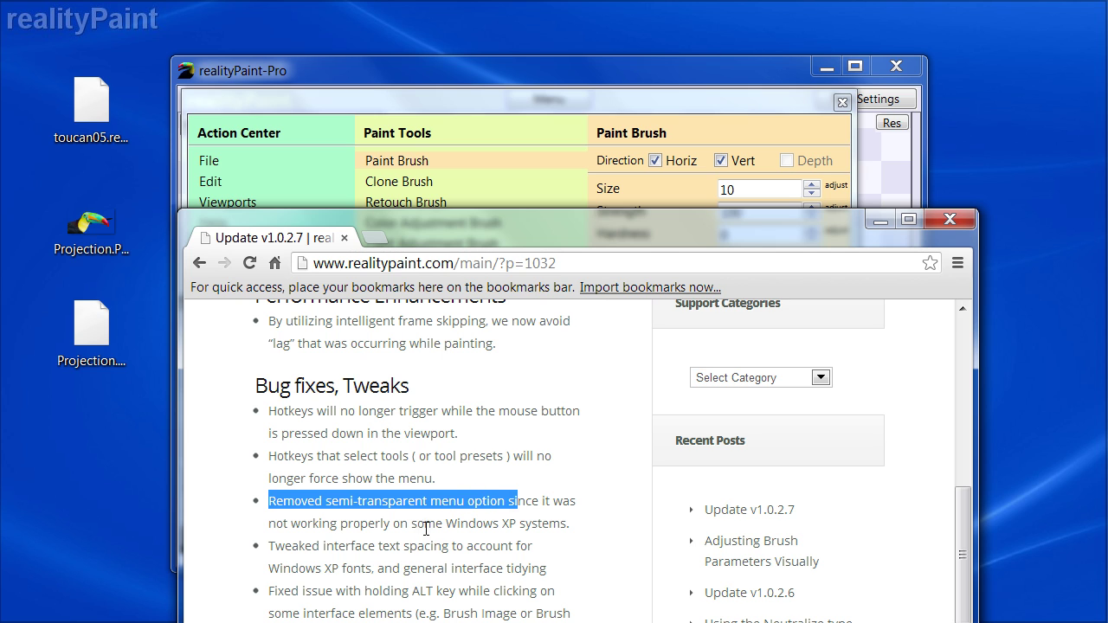
pyautogui.click(426, 529)
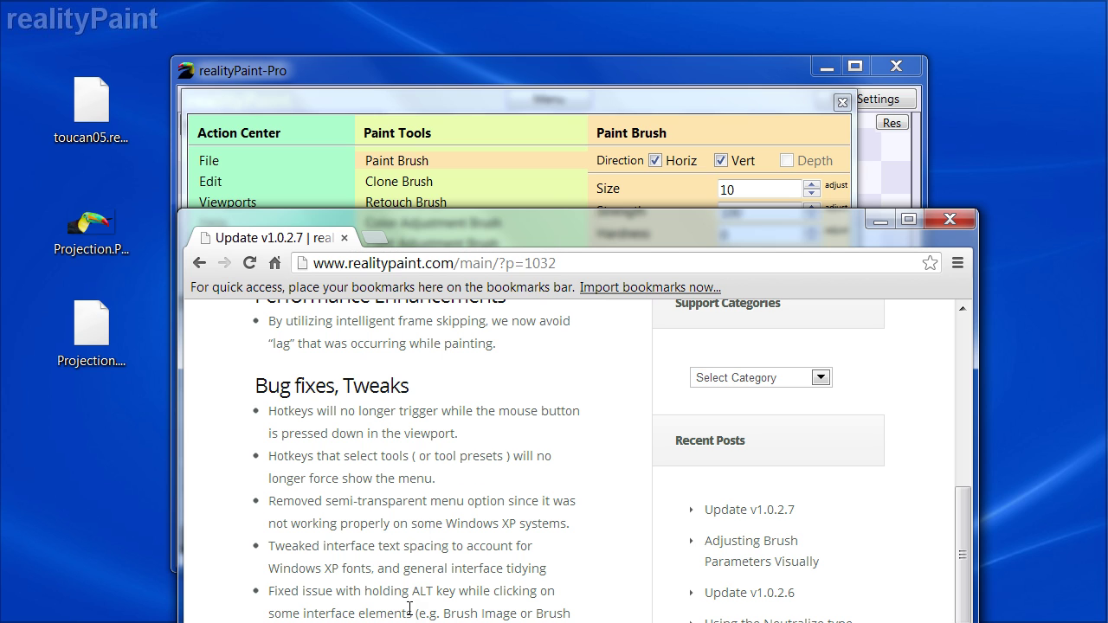
pyautogui.click(548, 105)
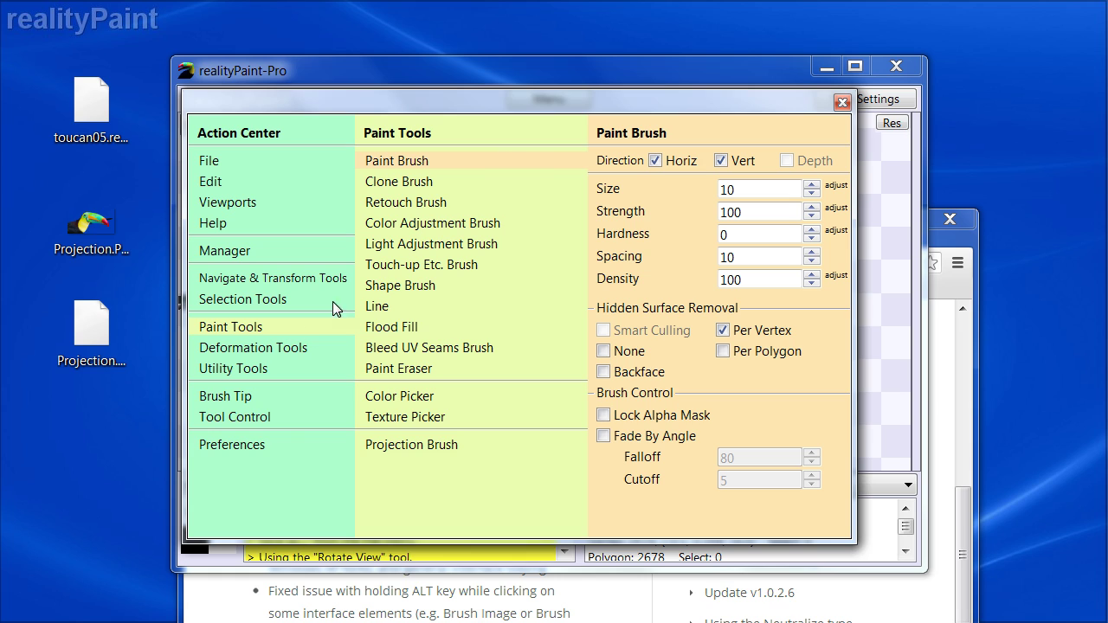
pyautogui.click(267, 445)
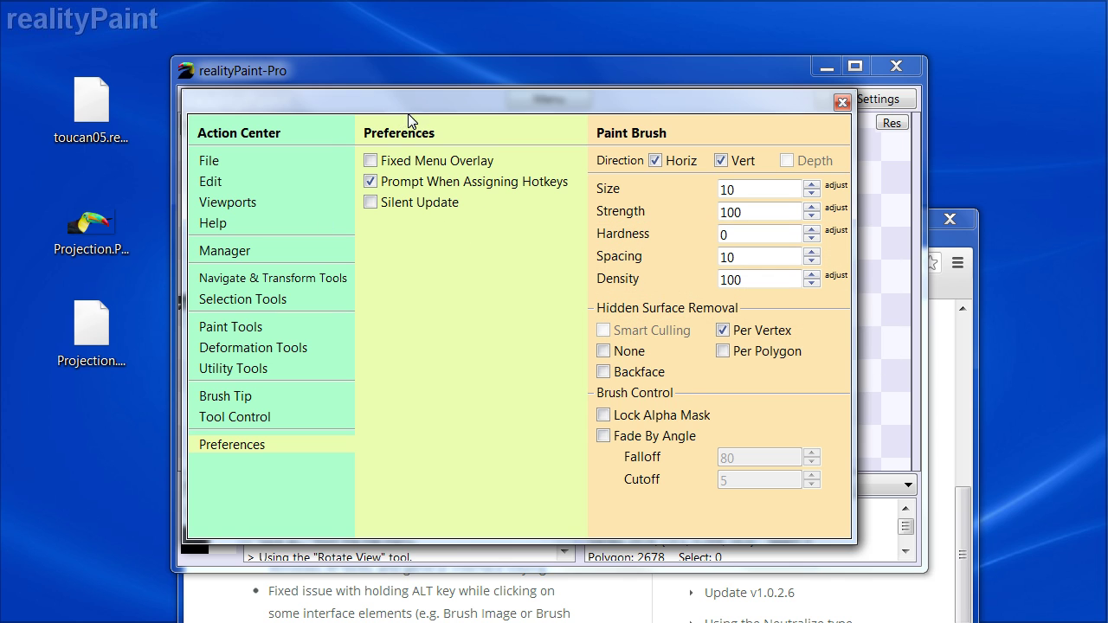
# - Reposition the Action Center menu window over the viewport and toggle its display
pyautogui.moveTo(413, 100); pyautogui.dragTo(416, 101)
pyautogui.moveTo(670, 112); pyautogui.dragTo(650, 167)
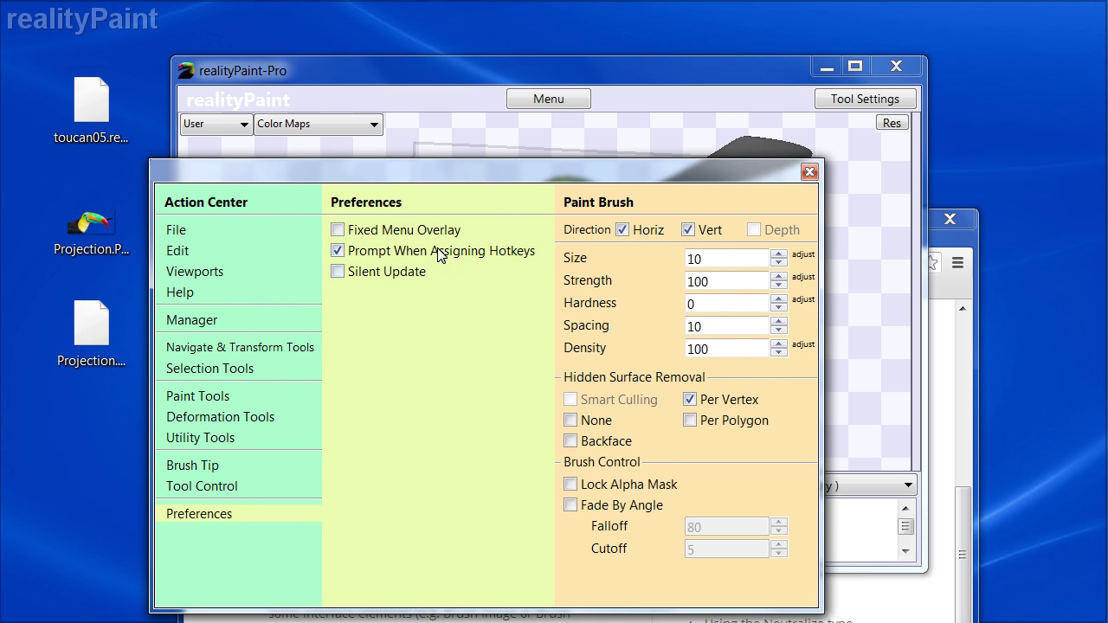
pyautogui.moveTo(411, 173); pyautogui.dragTo(458, 122)
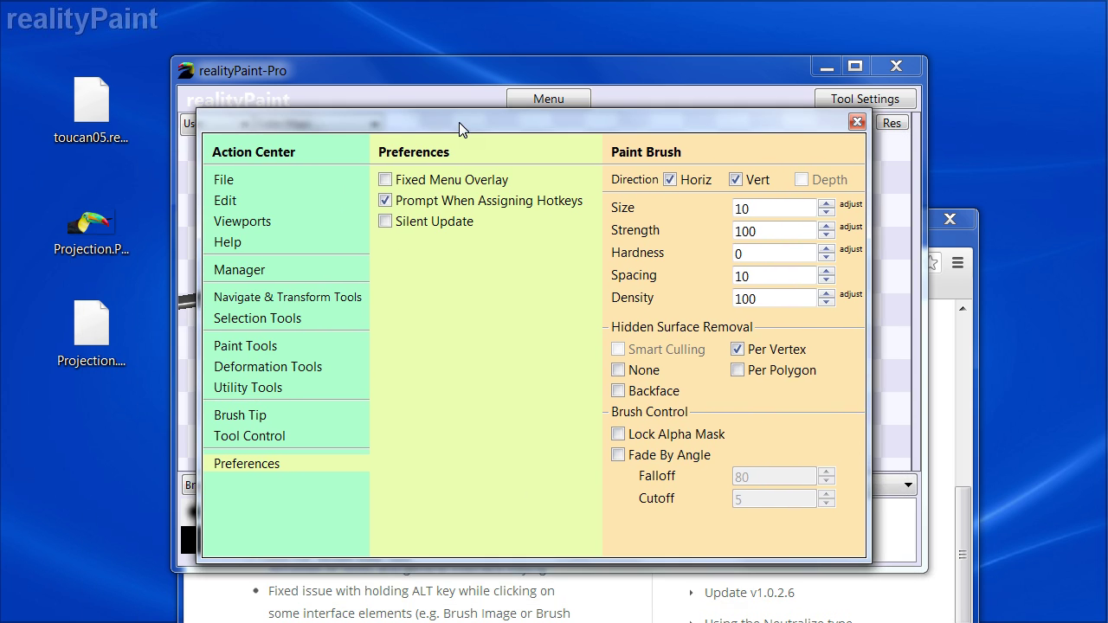
pyautogui.press('space')
pyautogui.press('space')
# - Examine the menu with the release notes window hidden, bring the release notes back, and close the menu in realityPaint-Pro
pyautogui.click(948, 221)
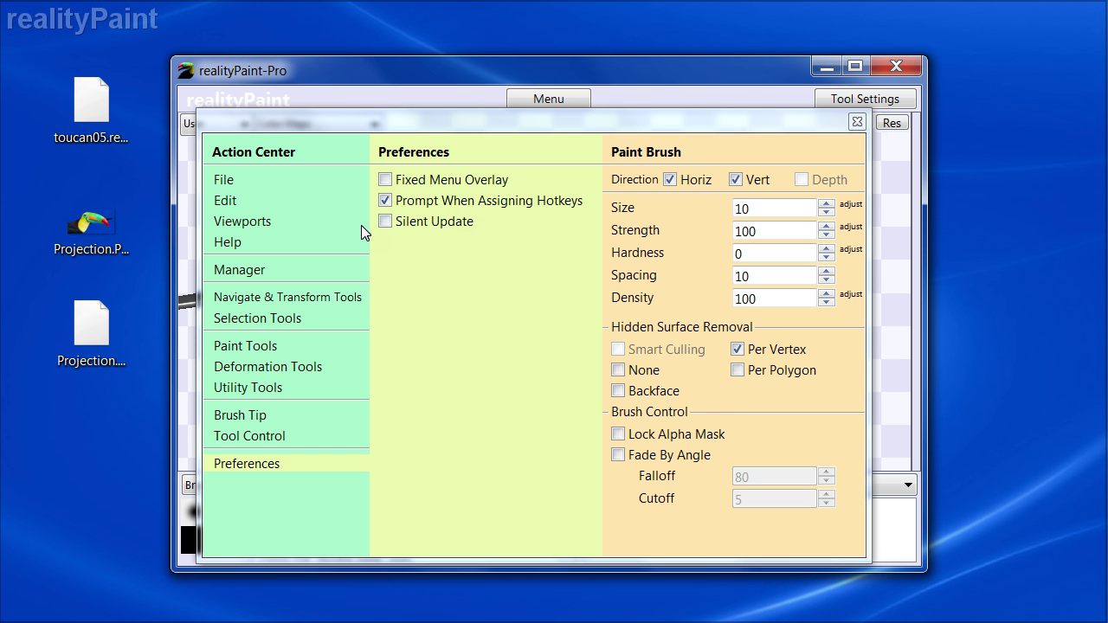
pyautogui.press('space')
pyautogui.press('space')
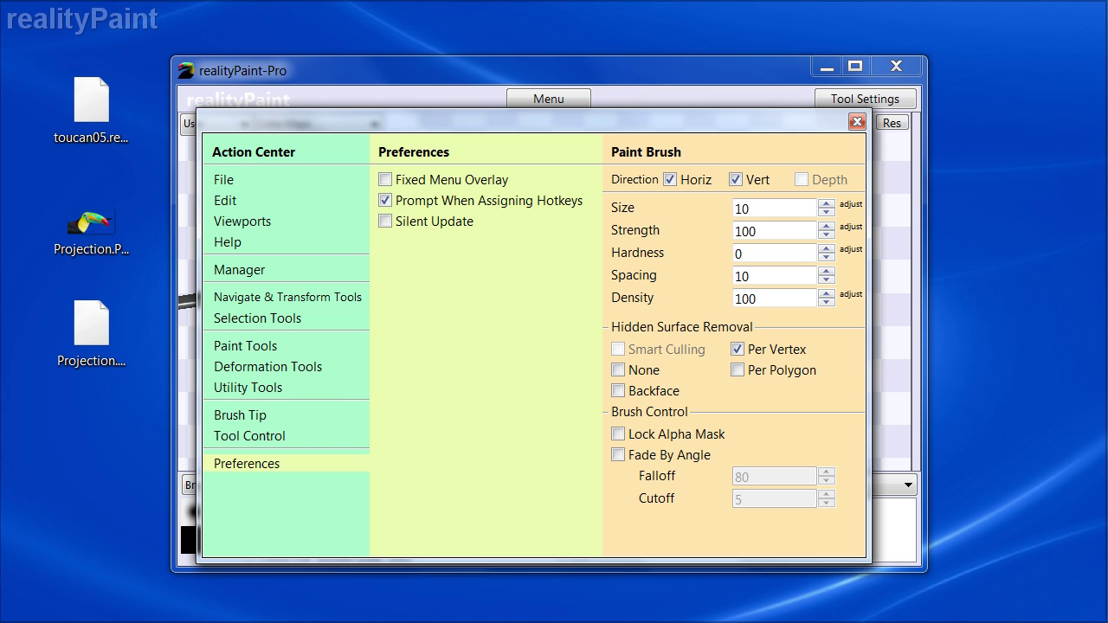
pyautogui.click(320, 621)
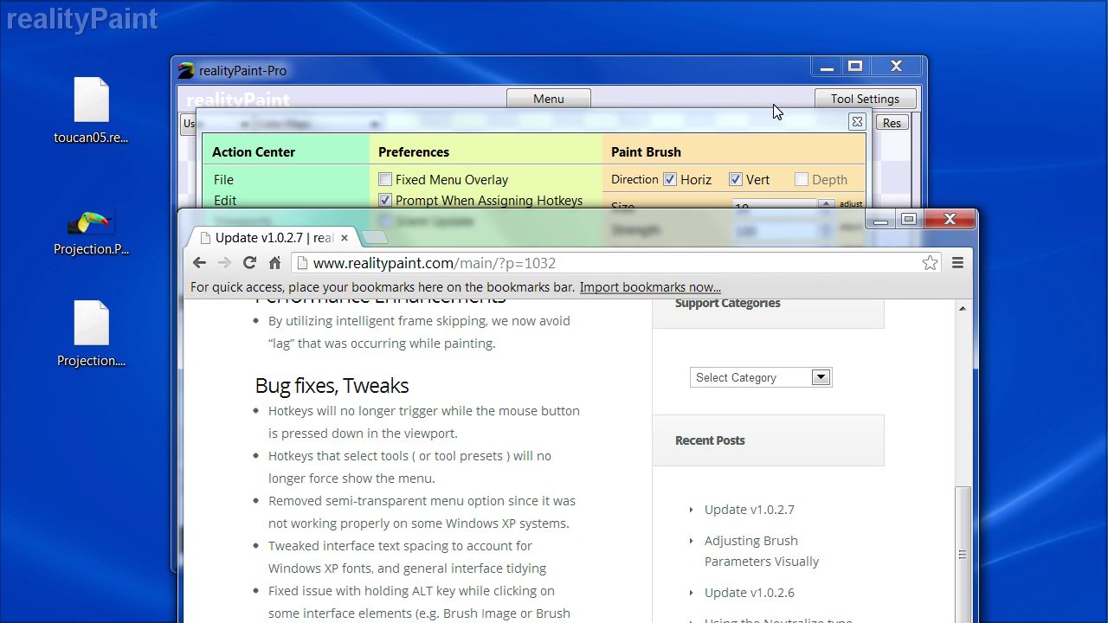
pyautogui.click(769, 128)
pyautogui.click(532, 101)
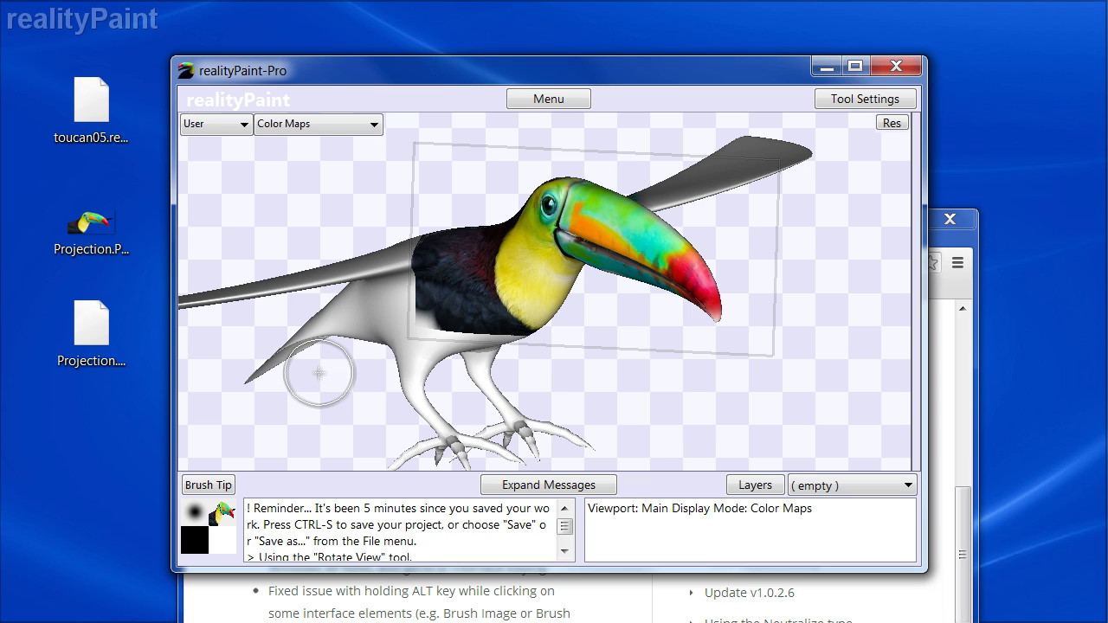
# - Check the release notes, return to realityPaint-Pro, and clear the Brush Image, repeating the clearing from the Brush Tip options
pyautogui.click(351, 610)
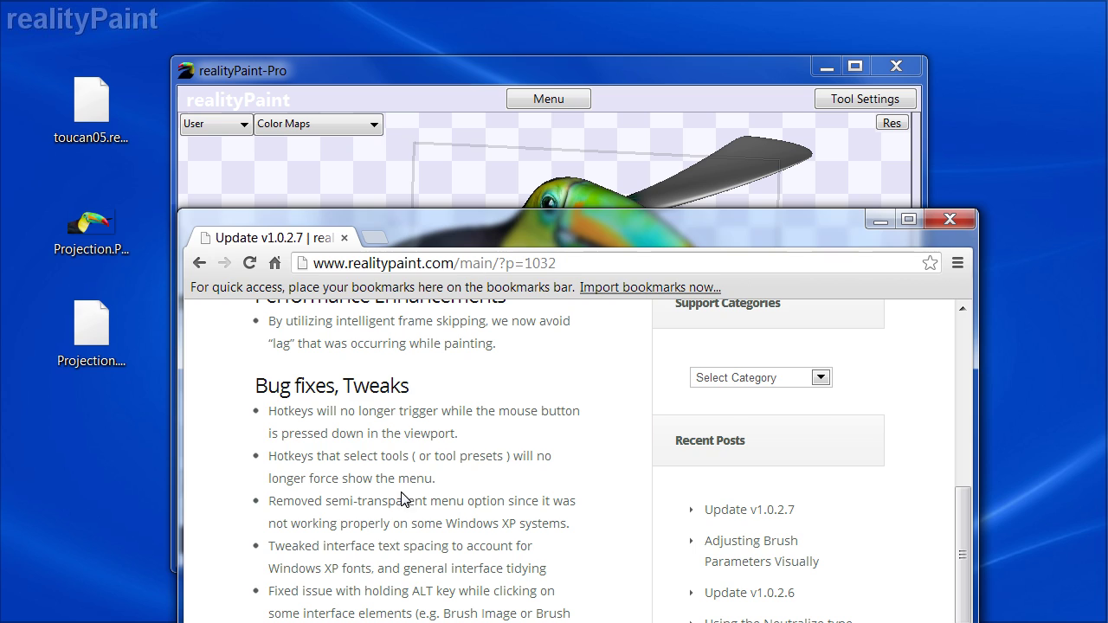
pyautogui.click(478, 105)
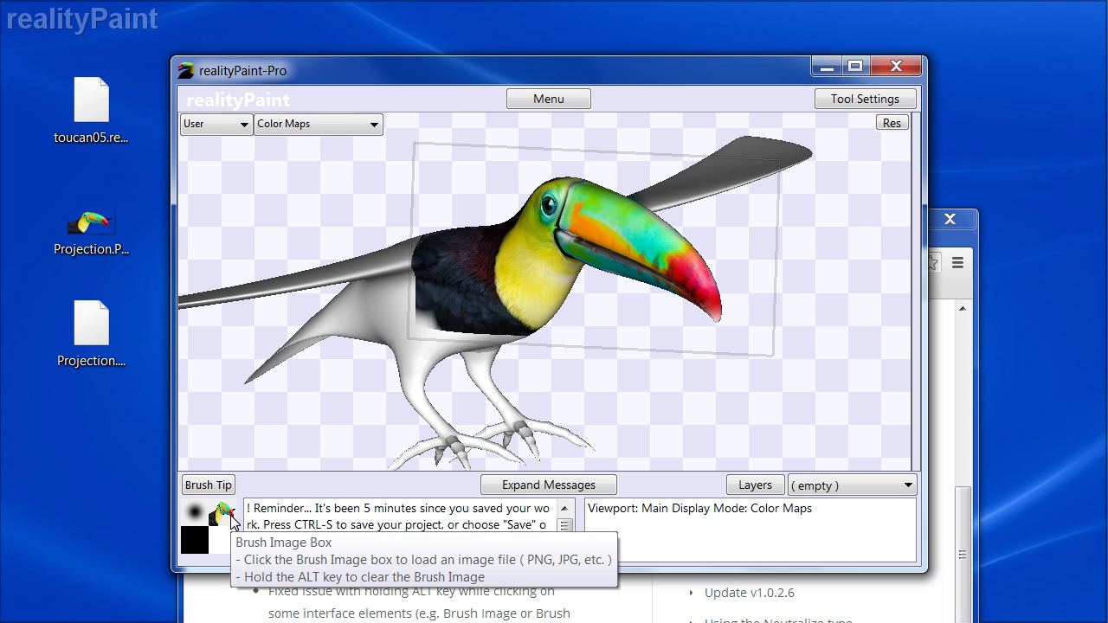
pyautogui.keyDown('alt'); pyautogui.click(232, 516); pyautogui.keyUp('alt')
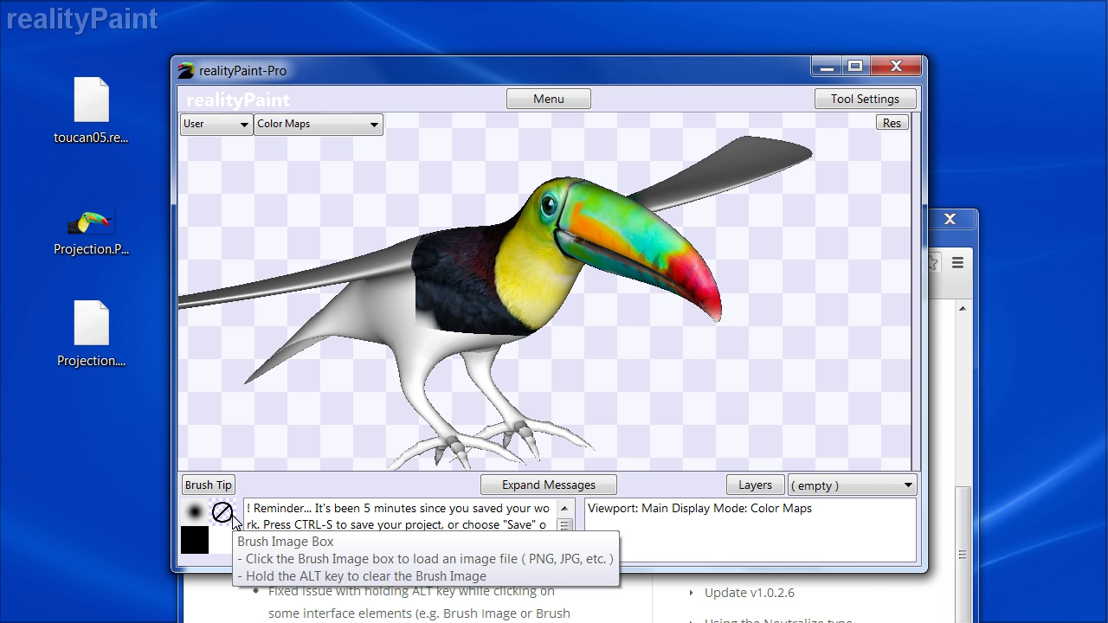
pyautogui.click(211, 485)
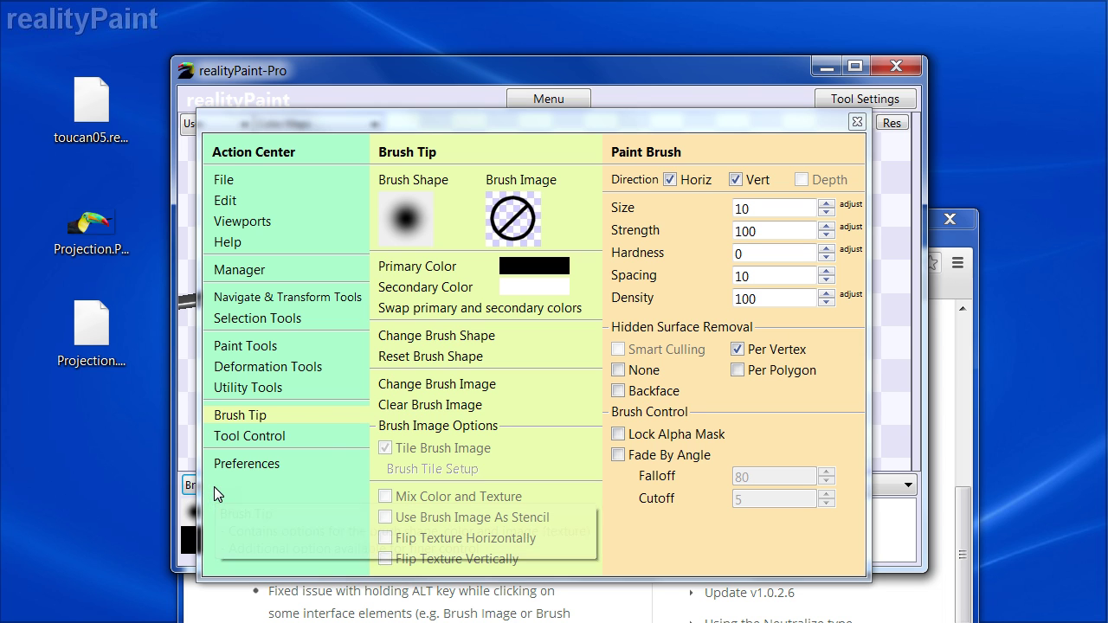
pyautogui.click(410, 408)
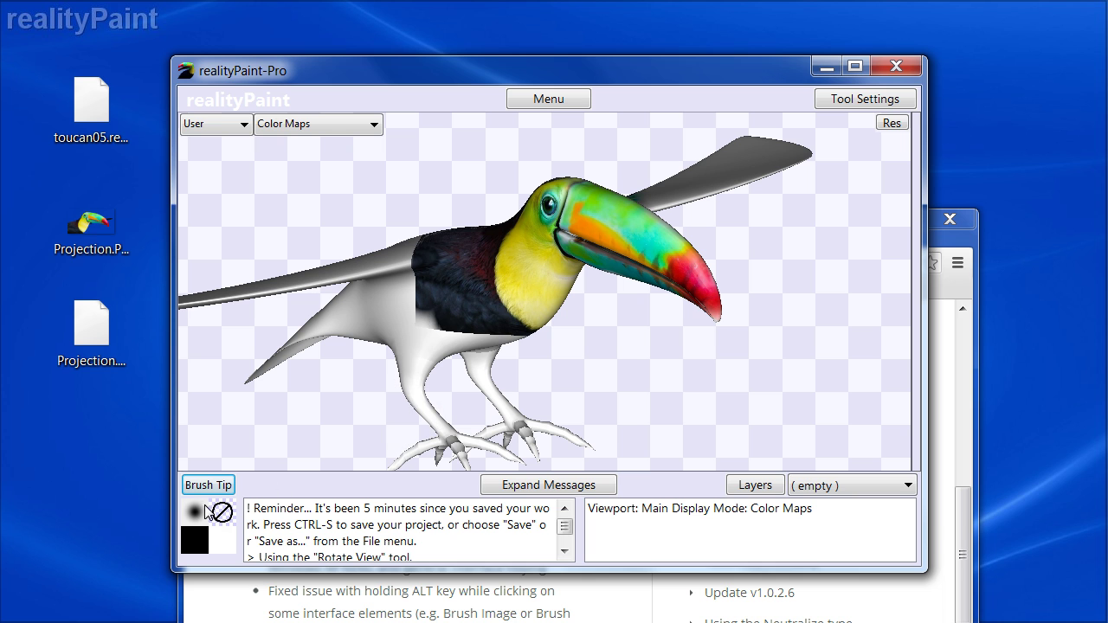
# - Load a swirl brush shape from the 04-Twisted folder and clear it again from the Brush Shape box
pyautogui.click(203, 523)
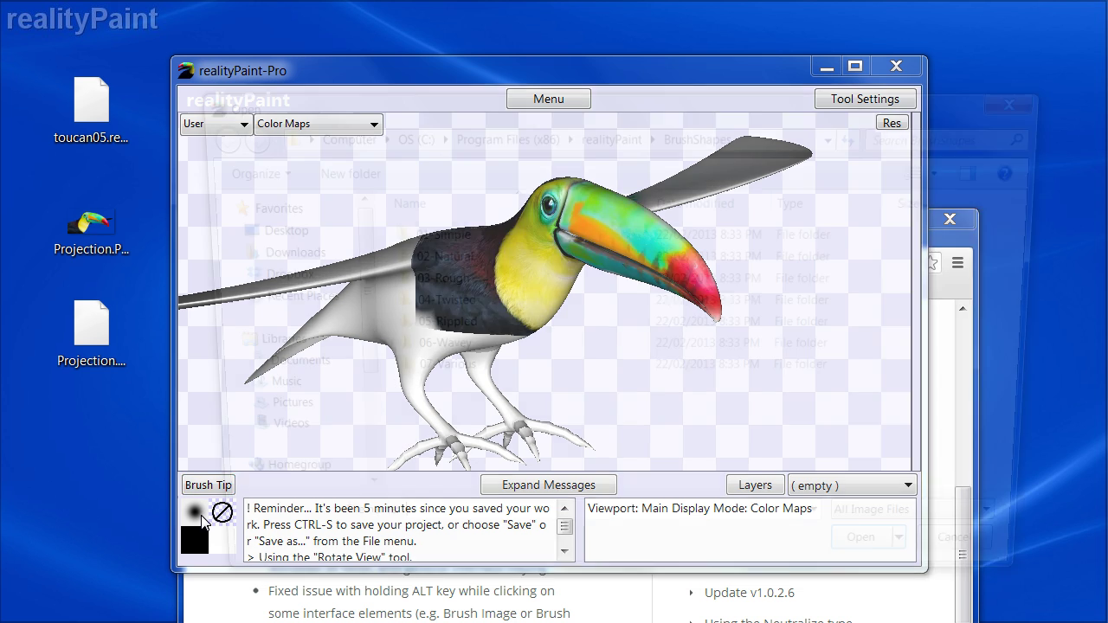
pyautogui.doubleClick(463, 305)
pyautogui.doubleClick(456, 286)
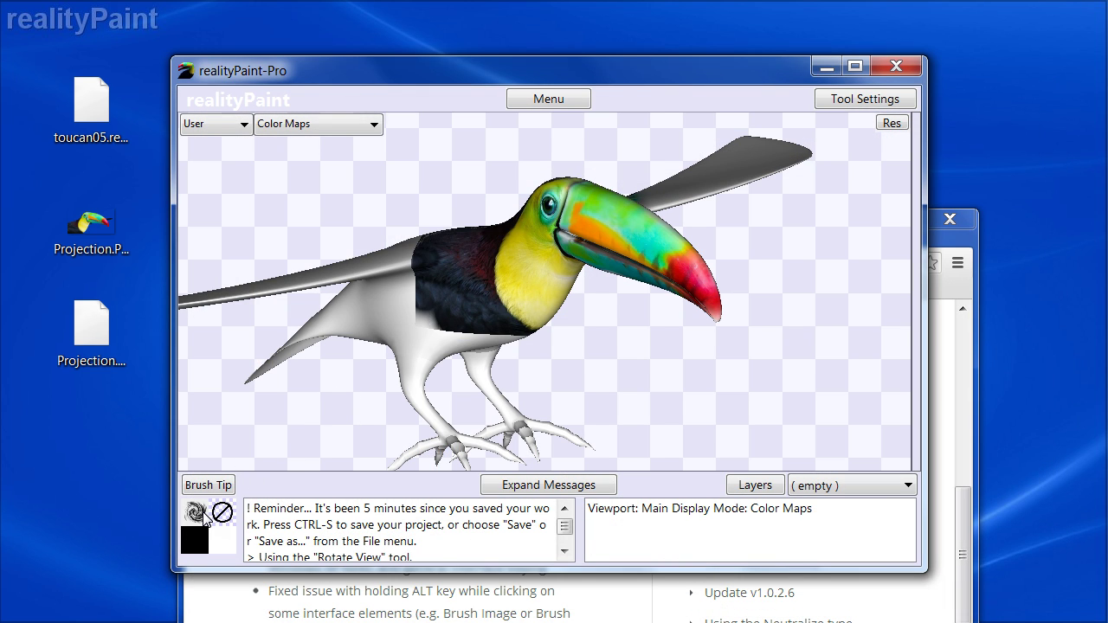
pyautogui.keyDown('alt'); pyautogui.click(204, 512); pyautogui.keyUp('alt')
# - Read the last Bug fixes entries in the release notes, on the ALT key and application focus issues
pyautogui.click(320, 606)
pyautogui.scroll(-1, 323, 595)
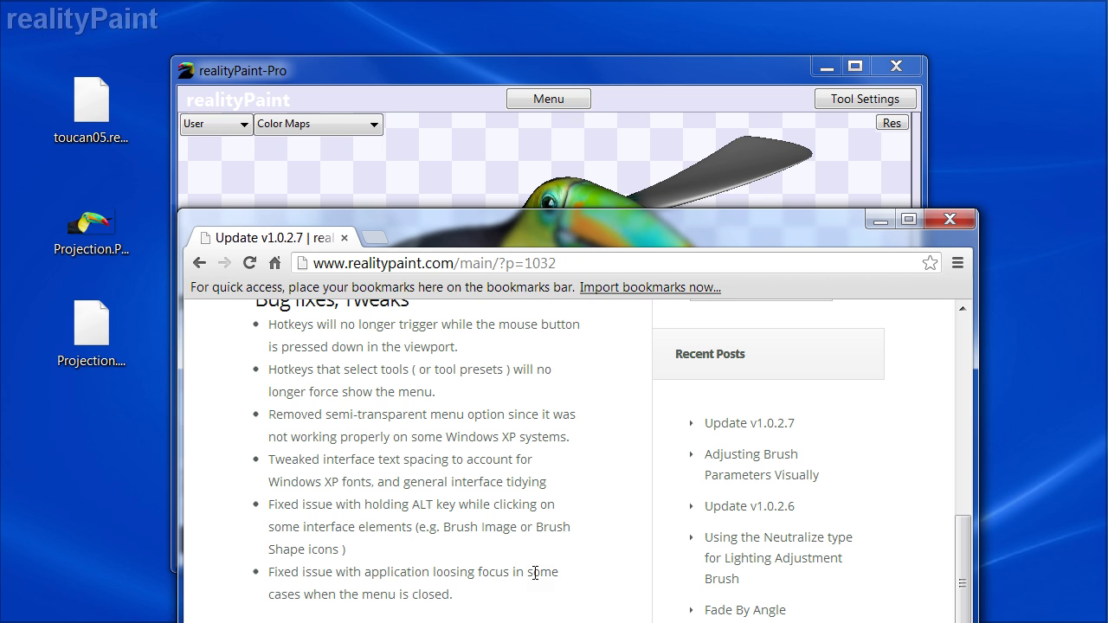
# - Open the menu in realityPaint-Pro, move the release notes window aside so the menu is uncovered, and close the menu
pyautogui.click(530, 89)
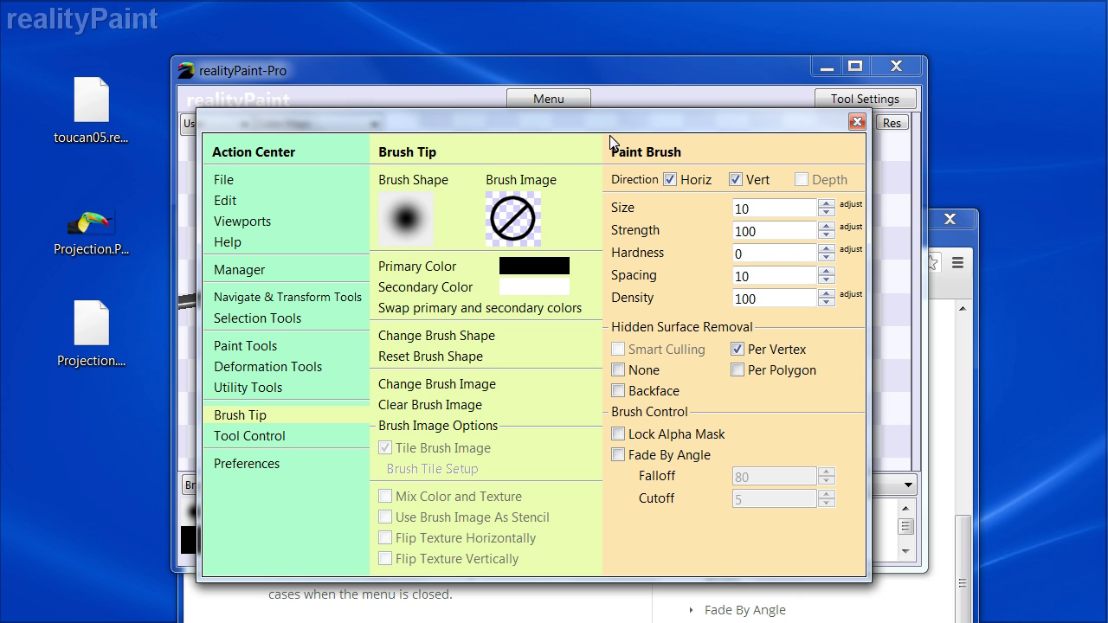
pyautogui.click(757, 238)
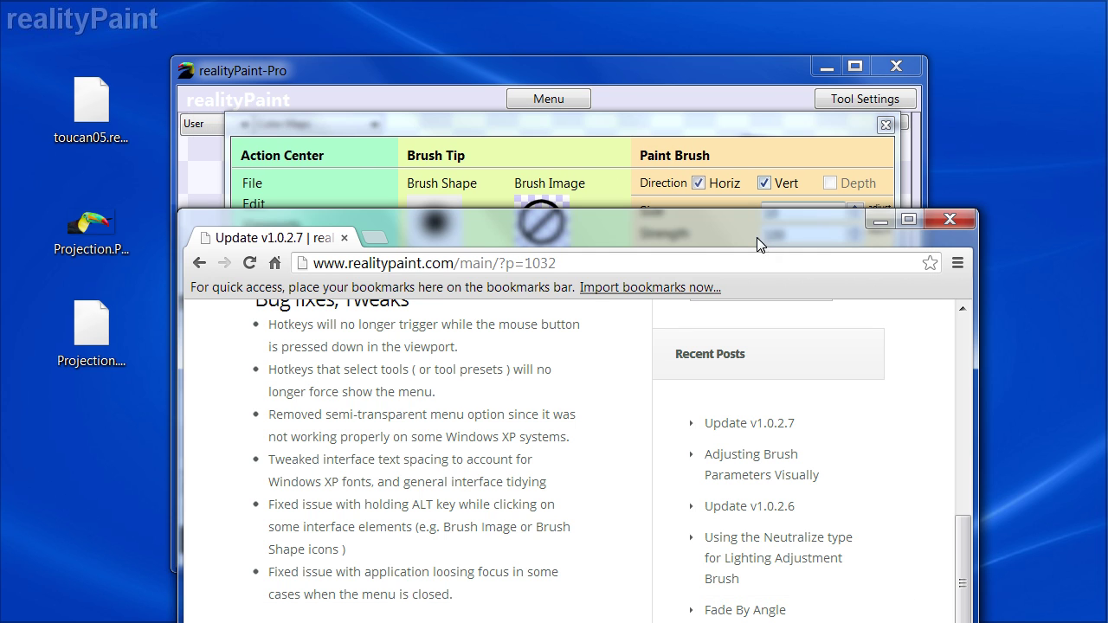
pyautogui.moveTo(757, 239)
pyautogui.mouseDown()
pyautogui.moveTo(565, 215)
pyautogui.moveTo(405, 167)
pyautogui.moveTo(365, 189)
pyautogui.moveTo(351, 168)
pyautogui.mouseUp()
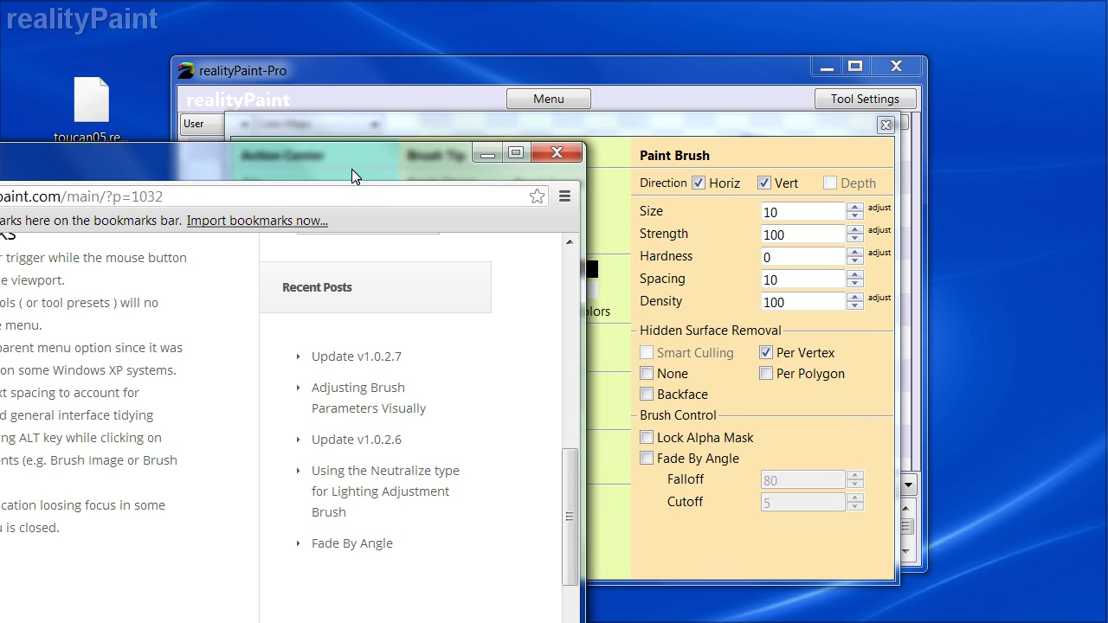
pyautogui.click(616, 126)
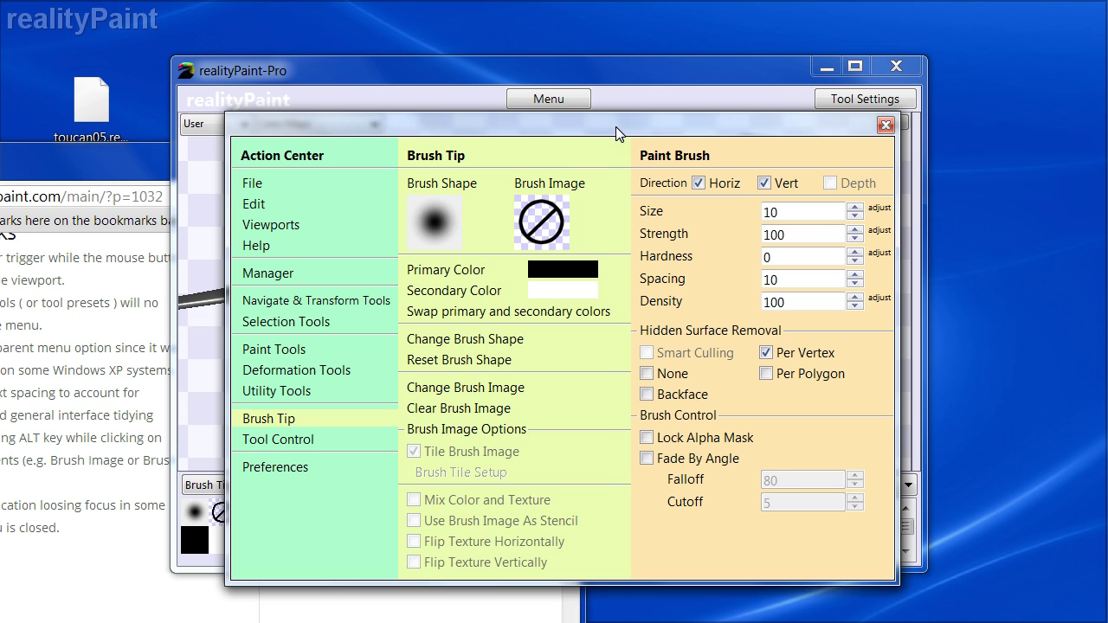
pyautogui.click(885, 125)
# - Switch to the release notes and back to realityPaint-Pro, opening and closing its menu again to check the application focus
pyautogui.click(121, 167)
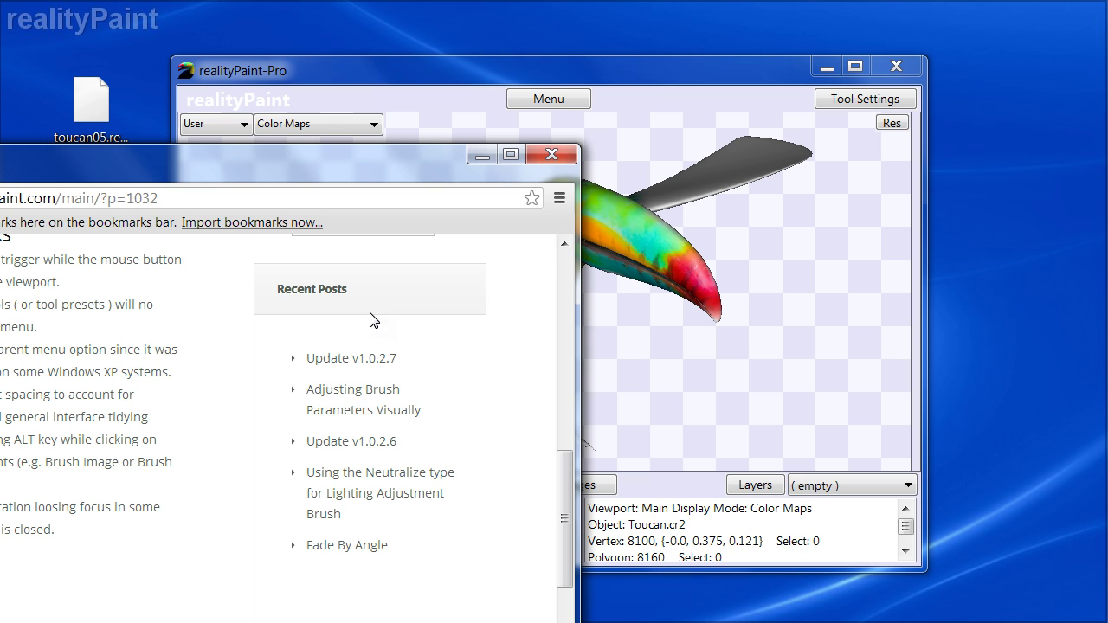
pyautogui.click(436, 91)
pyautogui.rightClick(522, 220)
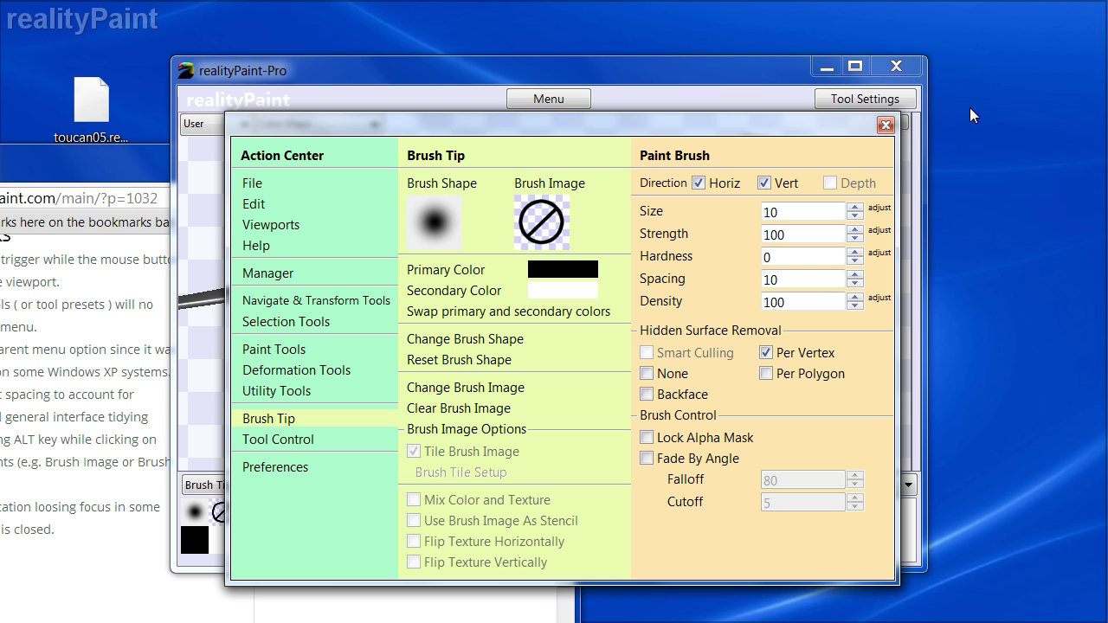
pyautogui.click(168, 161)
pyautogui.click(885, 125)
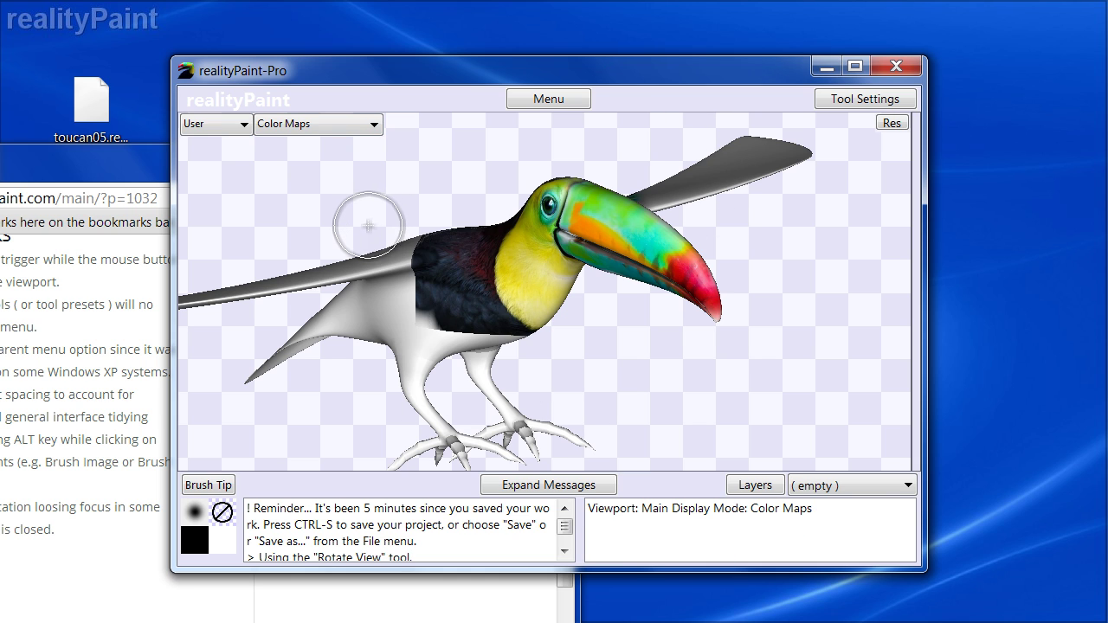
# - Bring the release notes forward and return to the Update v1.0.2.7 heading at the start of the page
pyautogui.click(2, 504)
pyautogui.scroll(5, 1, 504)
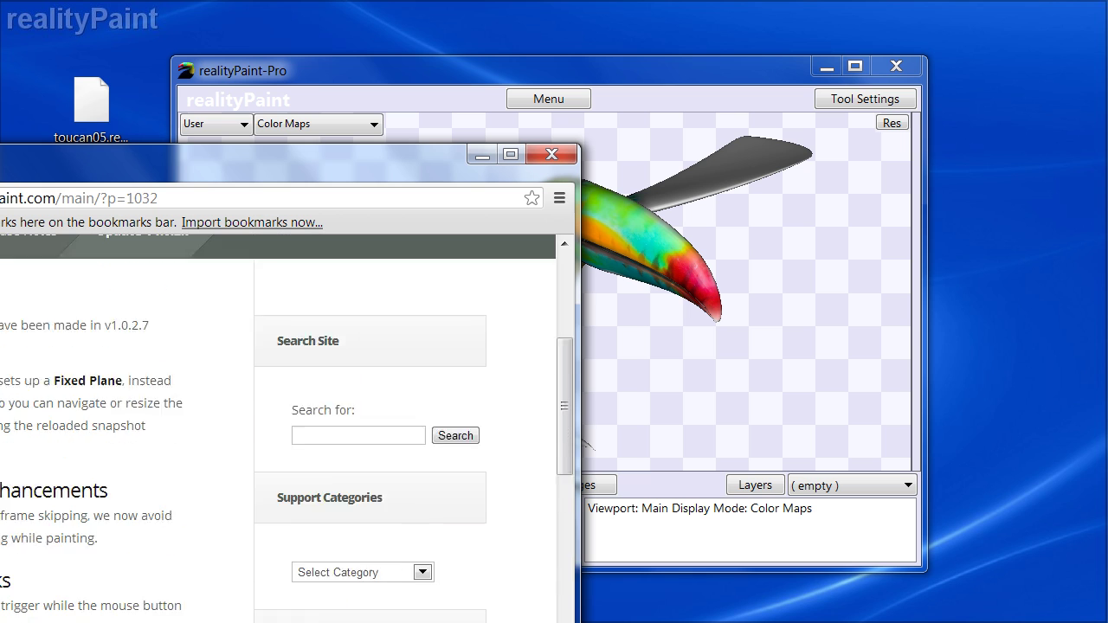
pyautogui.scroll(2, 2, 504)
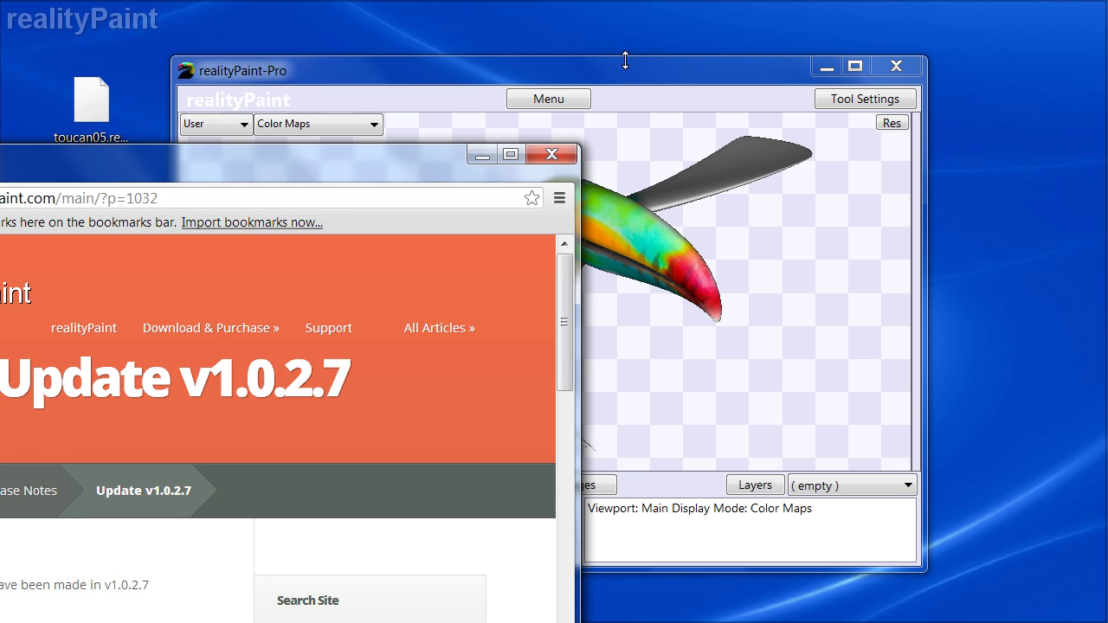
# - Show the Help Menu options in realityPaint-Pro, including Check for updates, and minimize the release notes window
pyautogui.click(576, 91)
pyautogui.rightClick(400, 234)
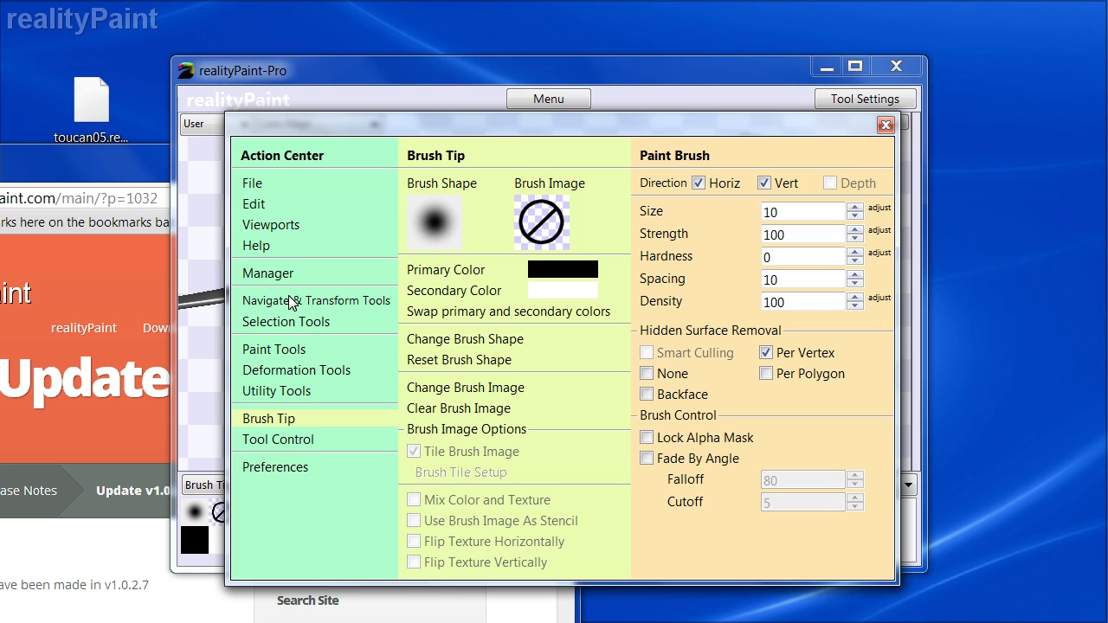
pyautogui.click(264, 247)
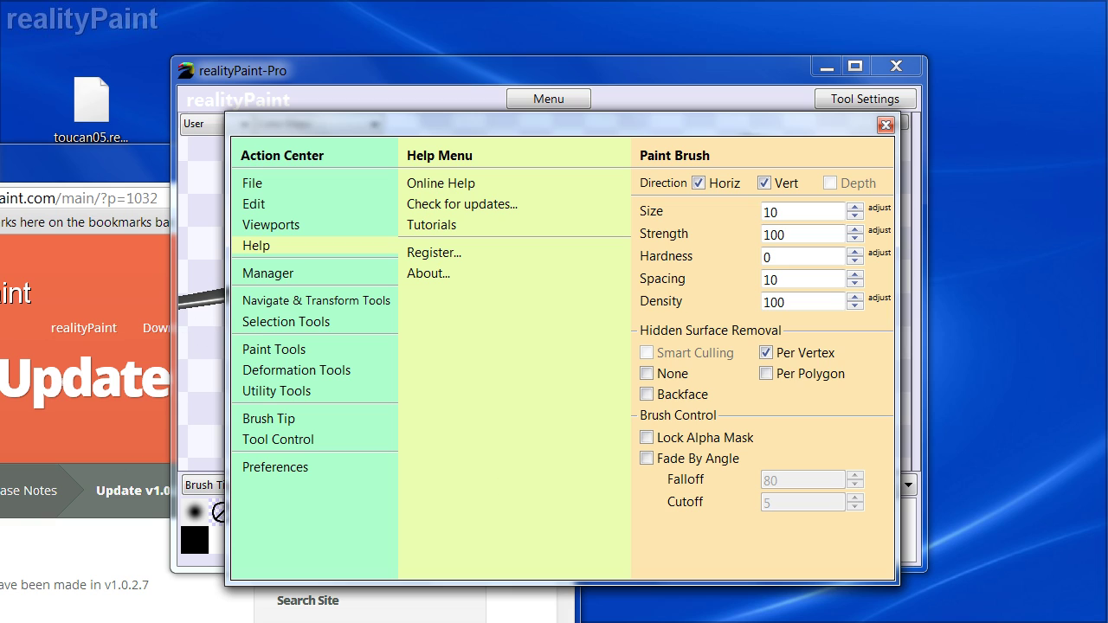
pyautogui.click(79, 584)
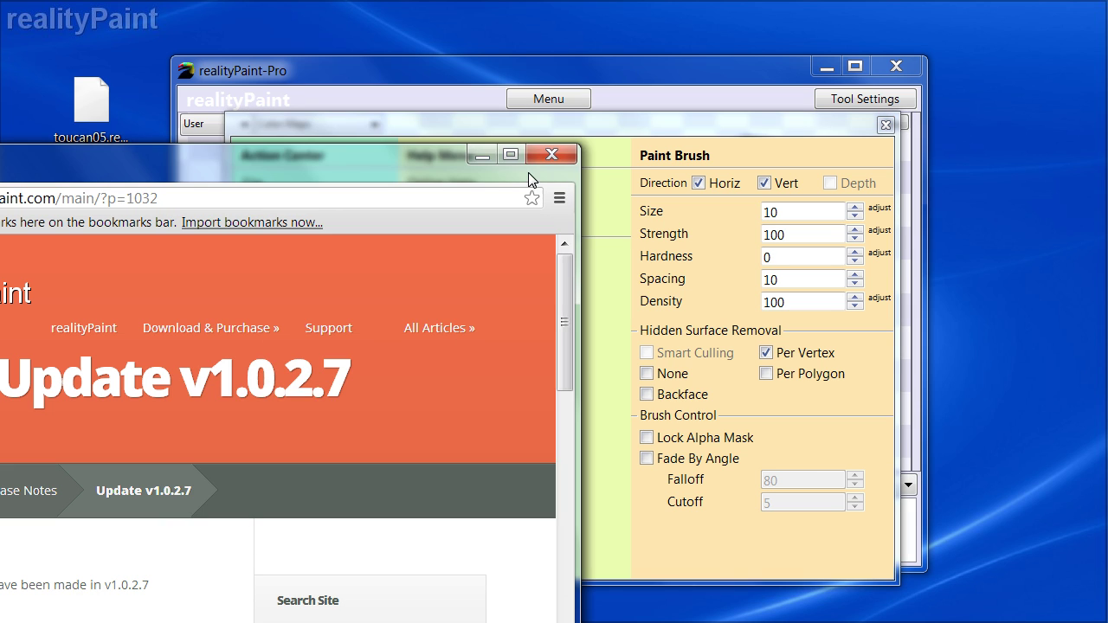
pyautogui.click(477, 154)
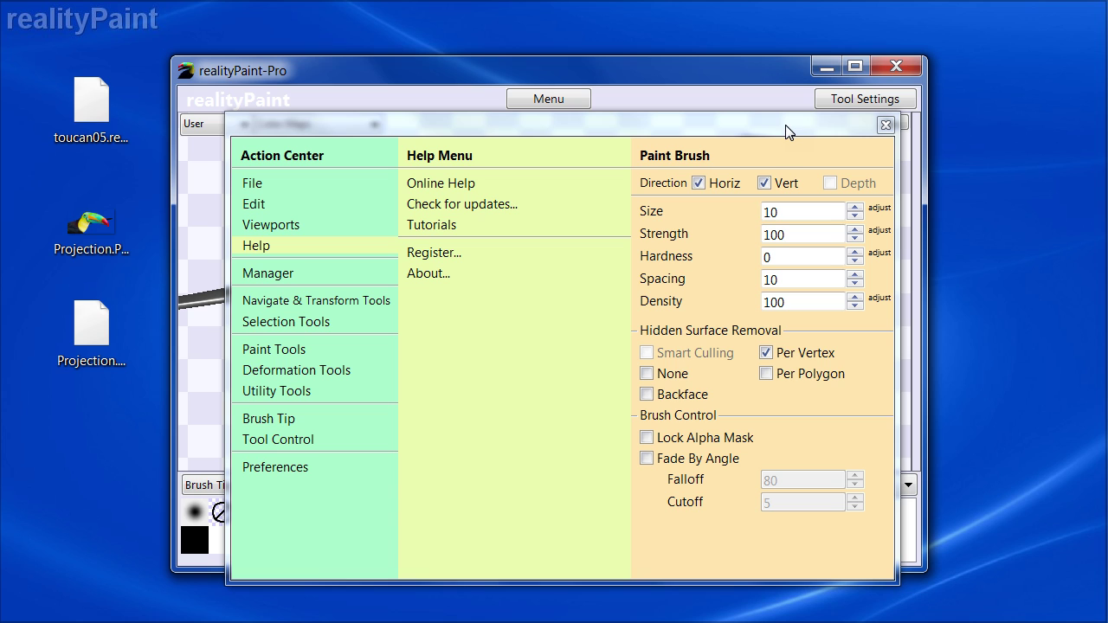
pyautogui.moveTo(502, 208)
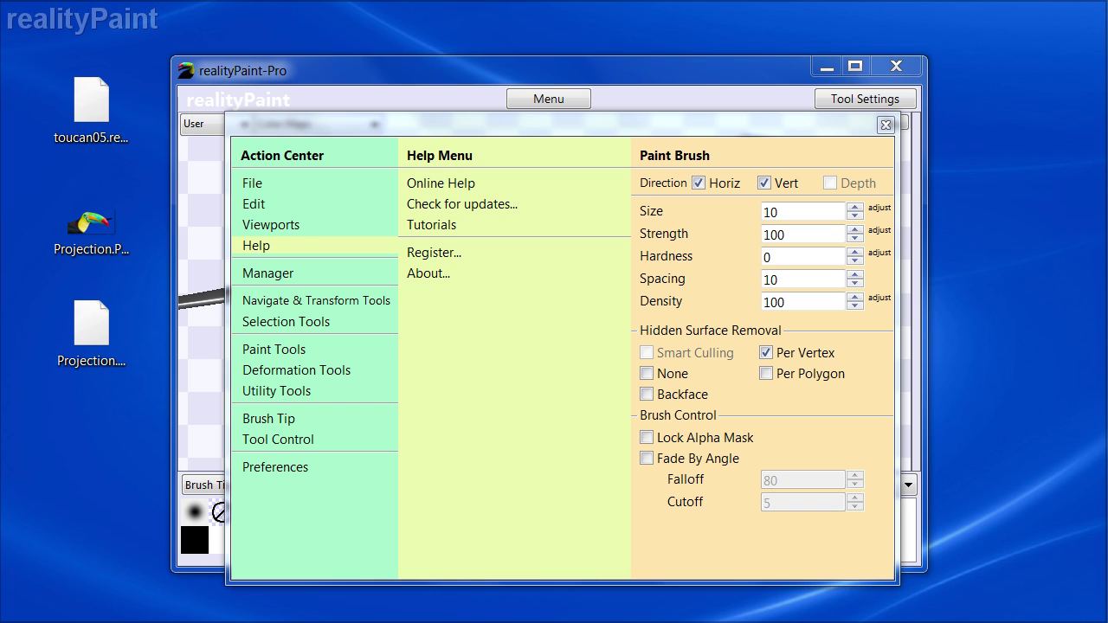
# - Examine the Run As dialog in Screenshot-01.png in IrfanView, close the image, and reposition the realityPaint-Pro menu slightly
pyautogui.moveTo(556, 116); pyautogui.dragTo(633, 132)
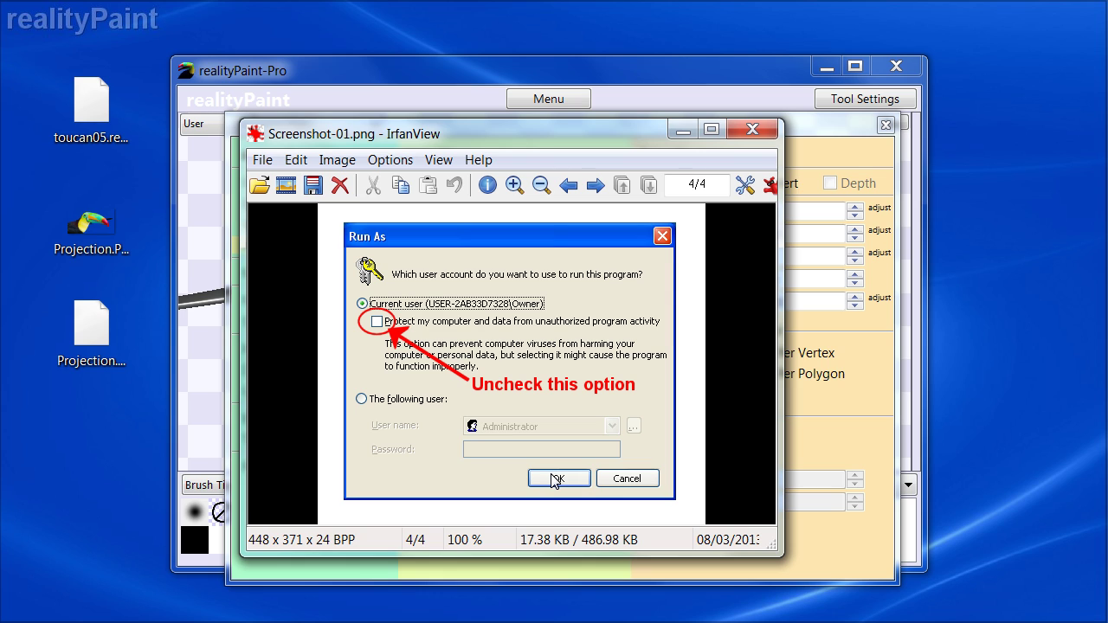
pyautogui.click(751, 130)
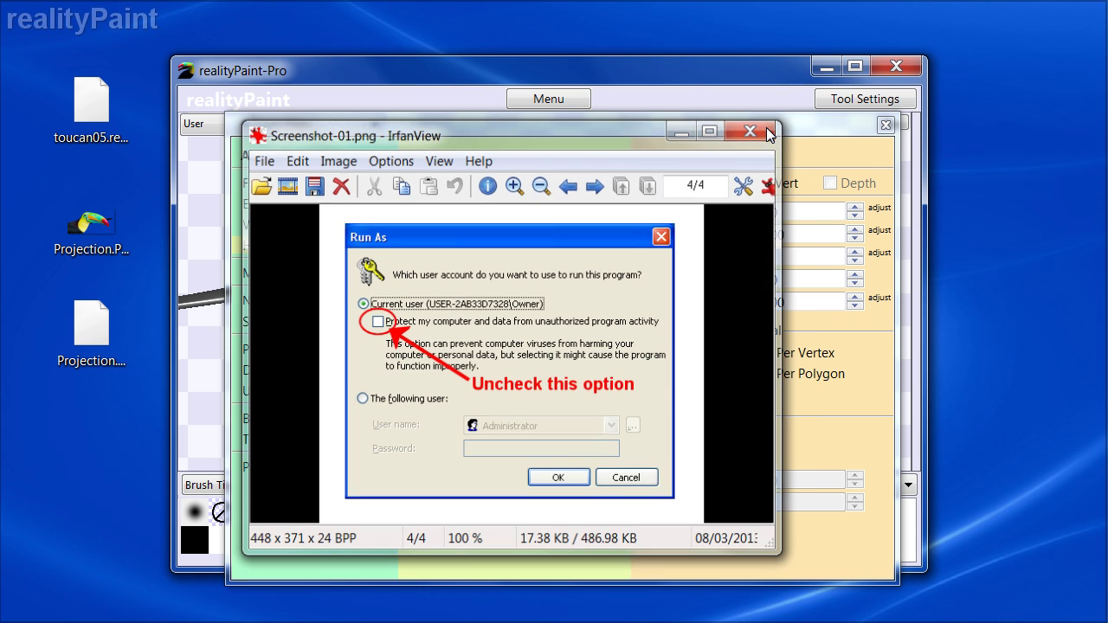
pyautogui.moveTo(771, 121); pyautogui.dragTo(768, 119)
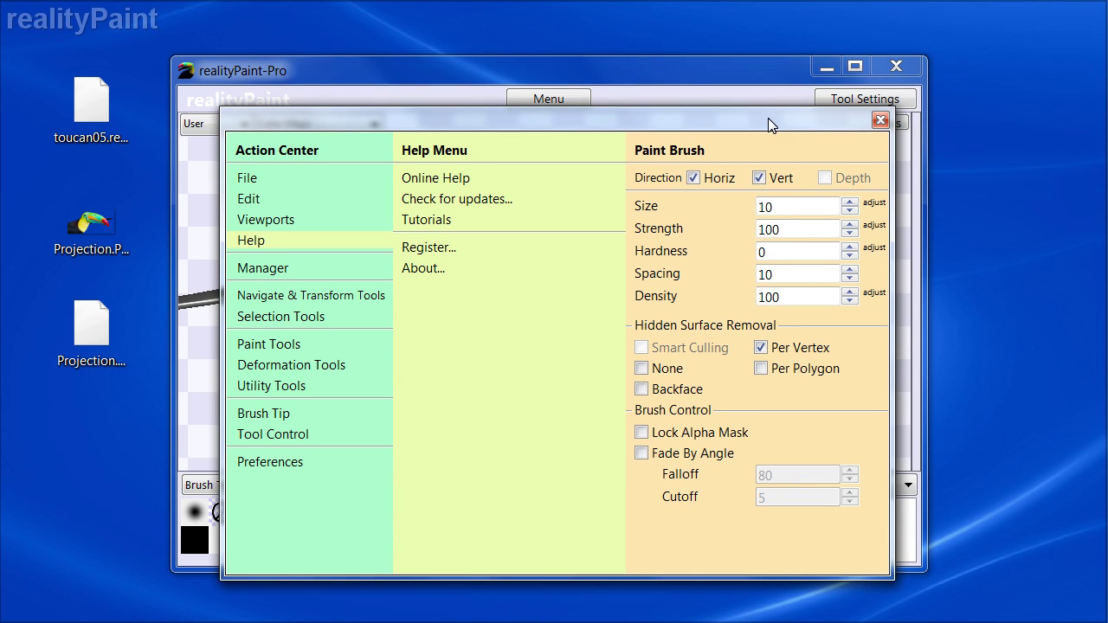